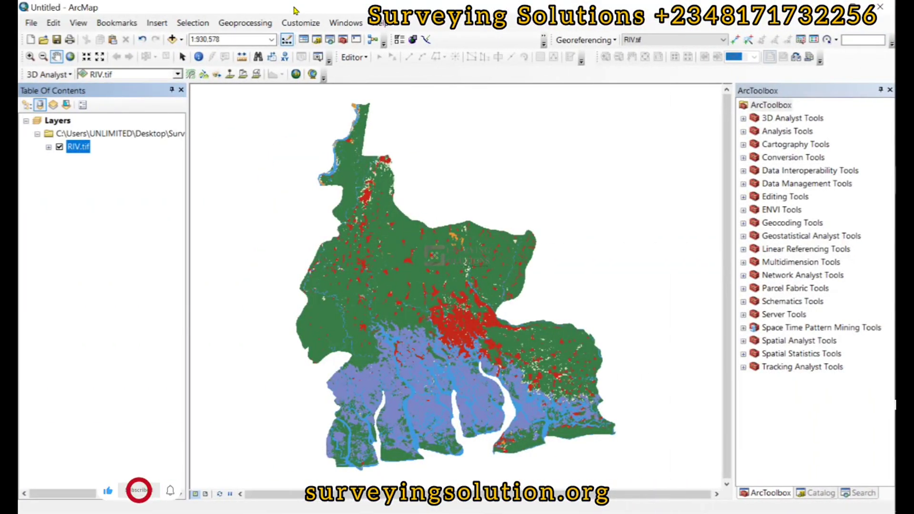
- Expand the RIV.tif class values and review the class definitions on the Sentinel-2 land cover page in the browser
left_click(48, 147)
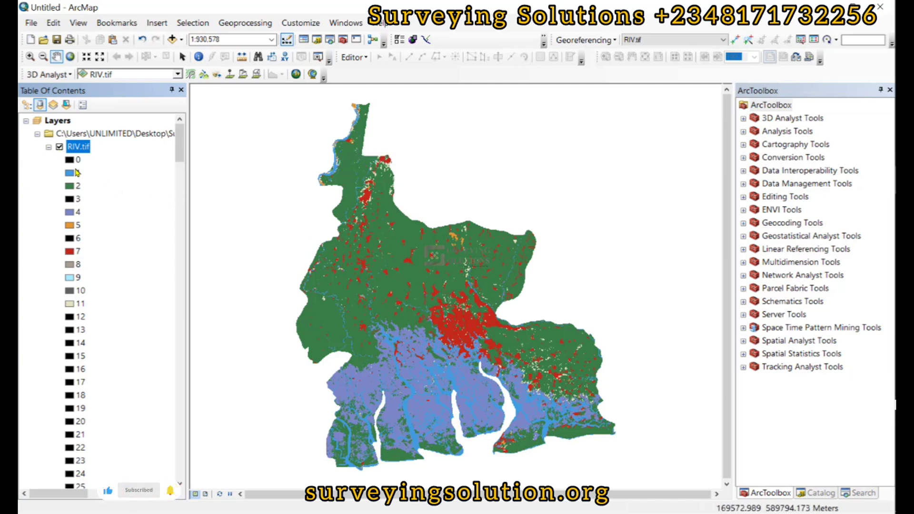
key("alt+Tab")
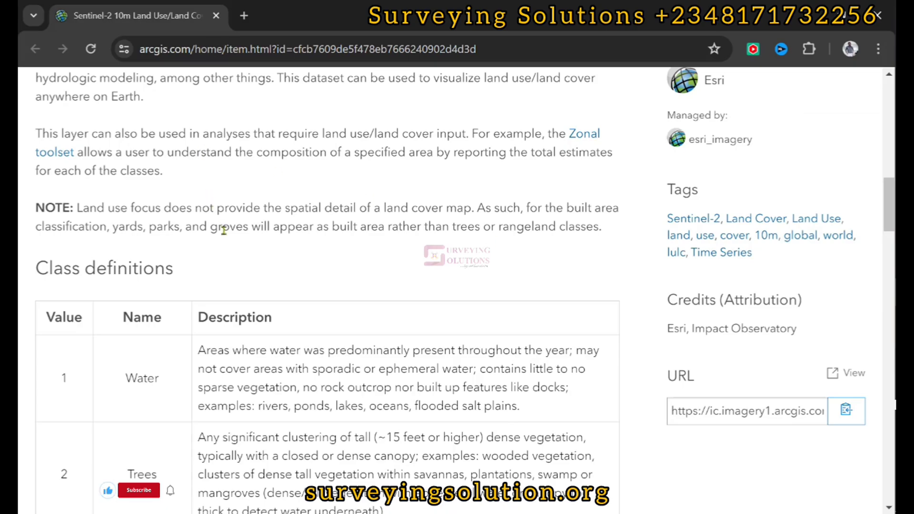
scroll(224, 230, "up", 4)
scroll(200, 257, "down", 3)
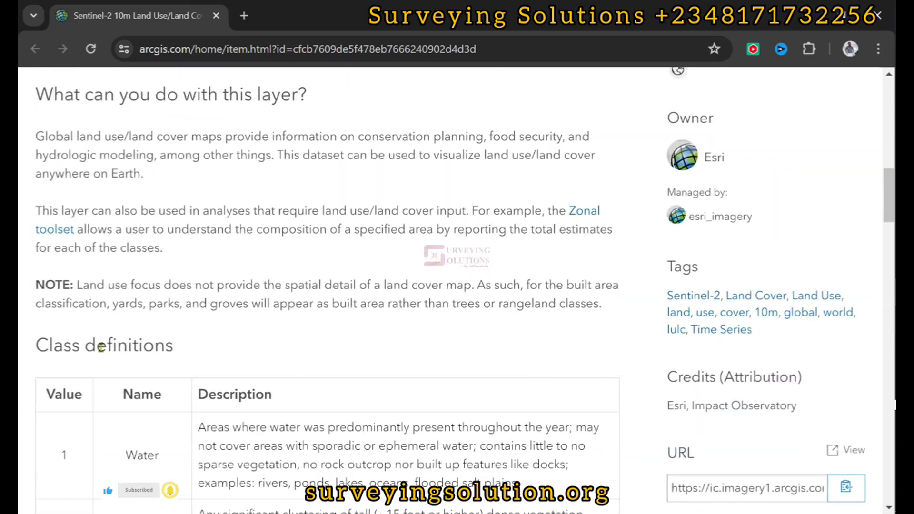
scroll(146, 370, "down", 5)
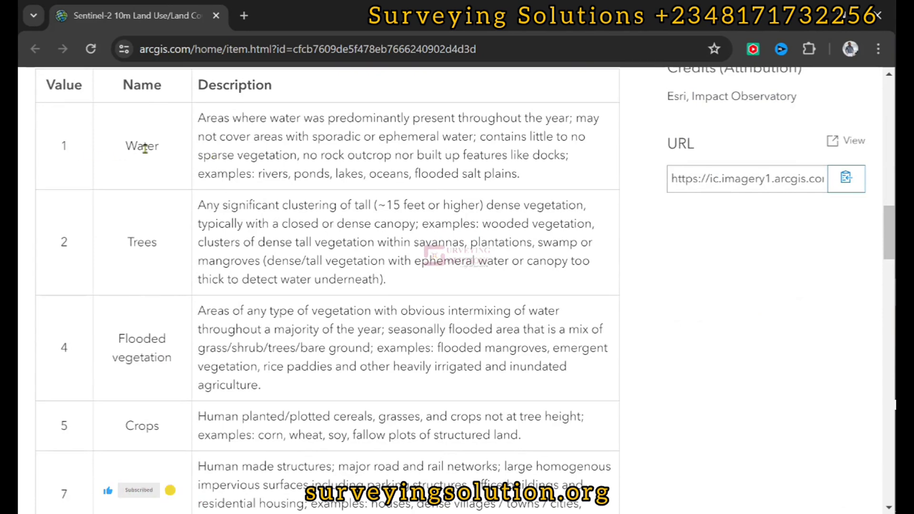
scroll(157, 255, "down", 5)
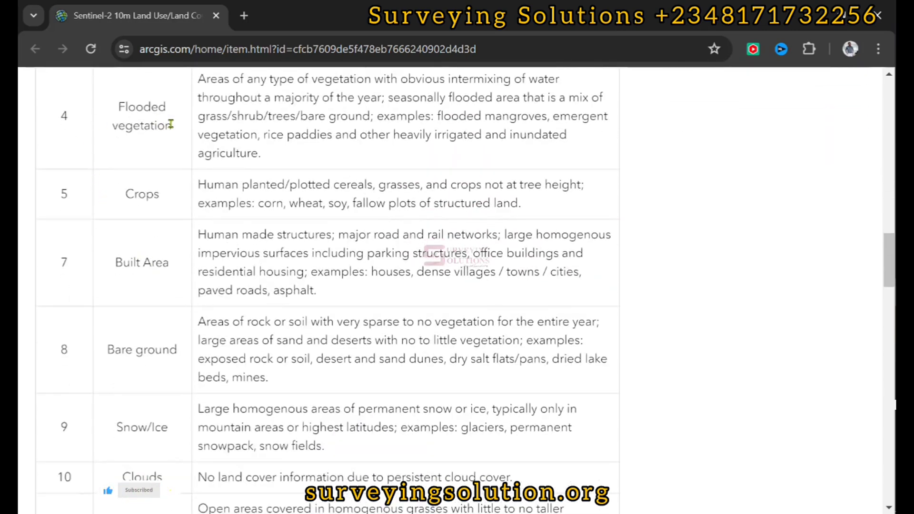
scroll(175, 313, "down", 5)
scroll(175, 313, "up", 10)
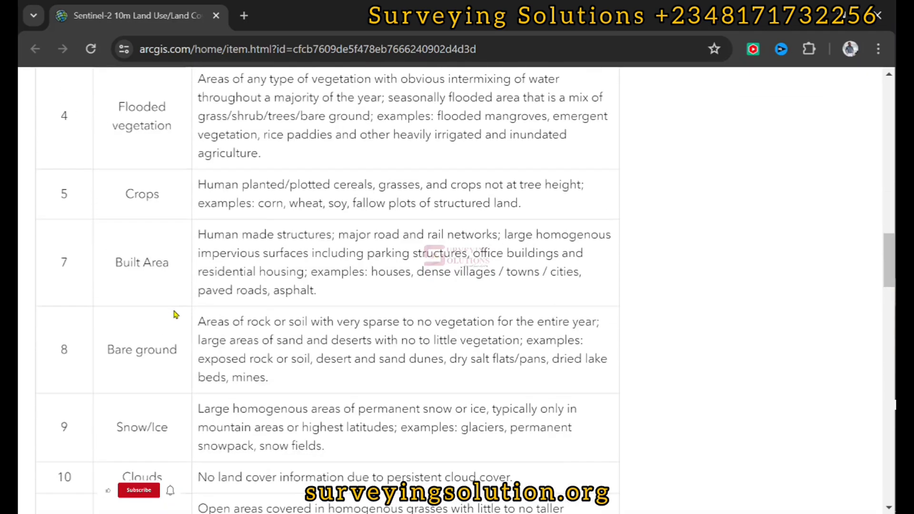
scroll(176, 314, "up", 4)
scroll(176, 315, "down", 4)
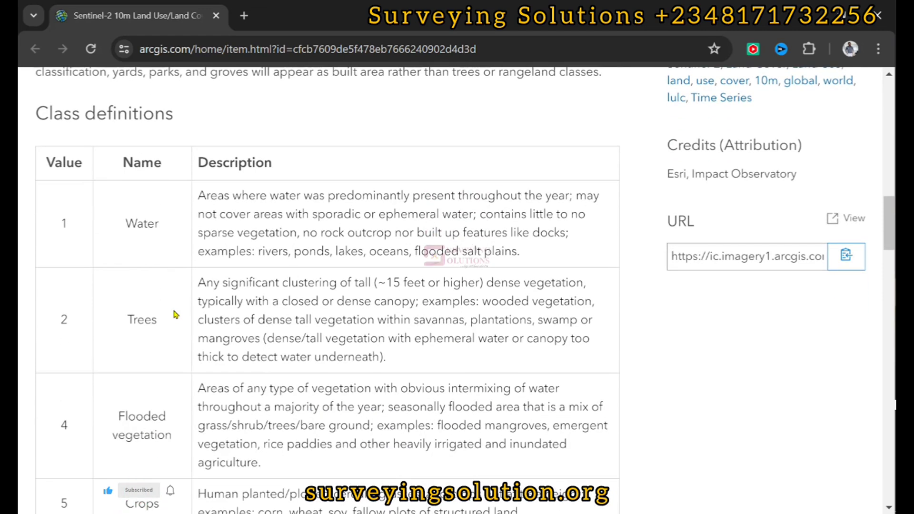
scroll(55, 217, "down", 8)
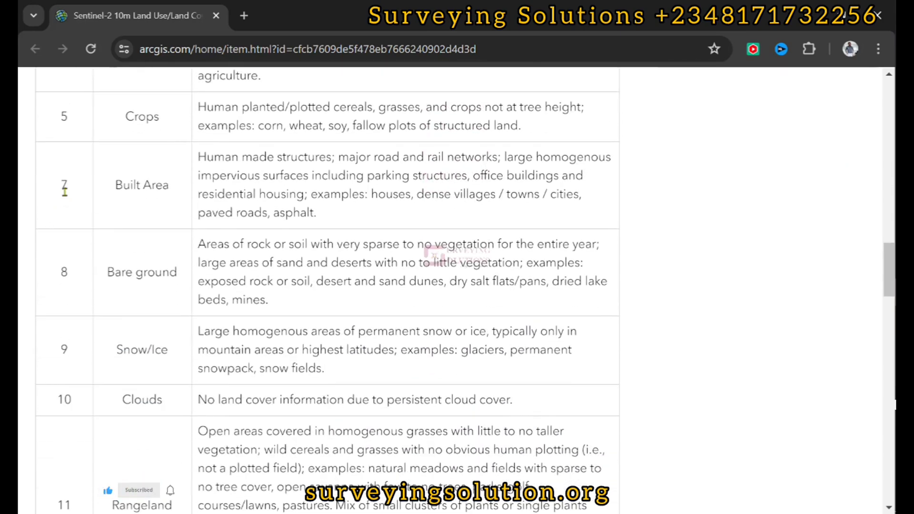
scroll(67, 186, "up", 8)
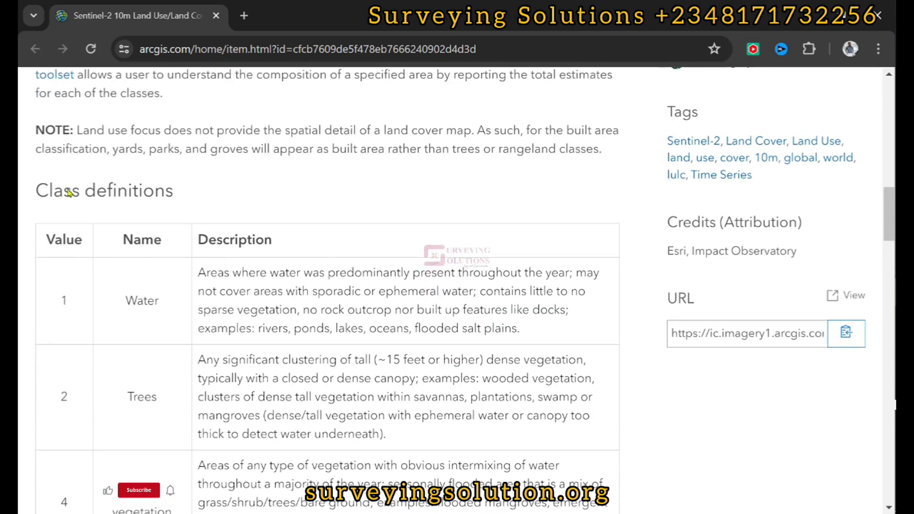
scroll(93, 279, "down", 5)
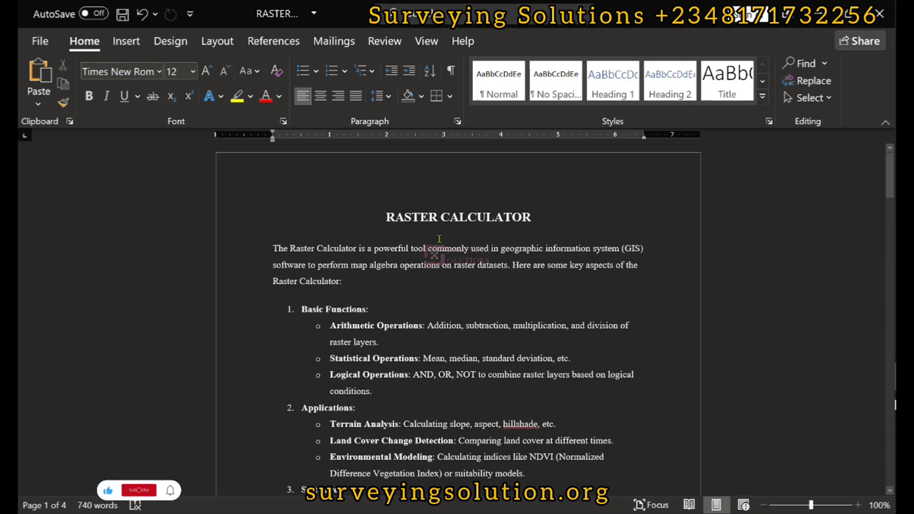
- Read through the Raster Calculator Word document, from its basic functions to the class extraction and ArcGIS expression sections
scroll(440, 238, "down", 7)
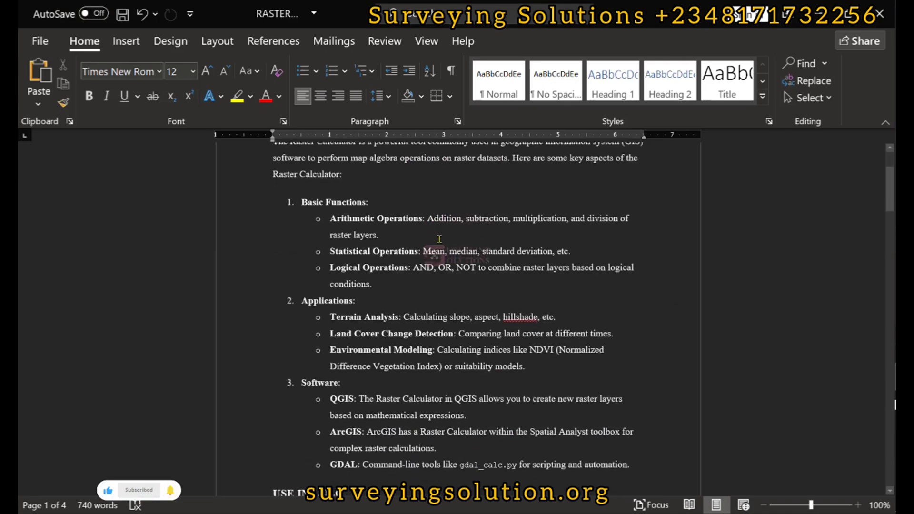
scroll(439, 239, "down", 8)
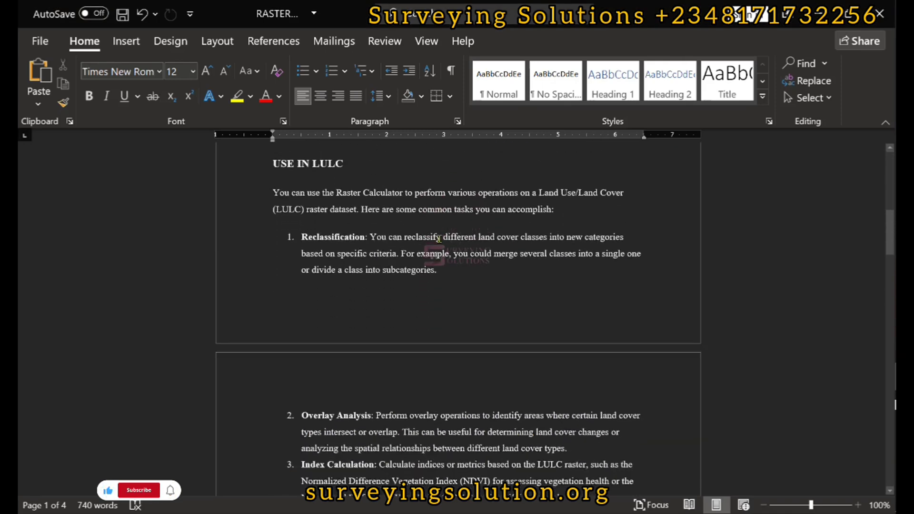
scroll(440, 239, "up", 8)
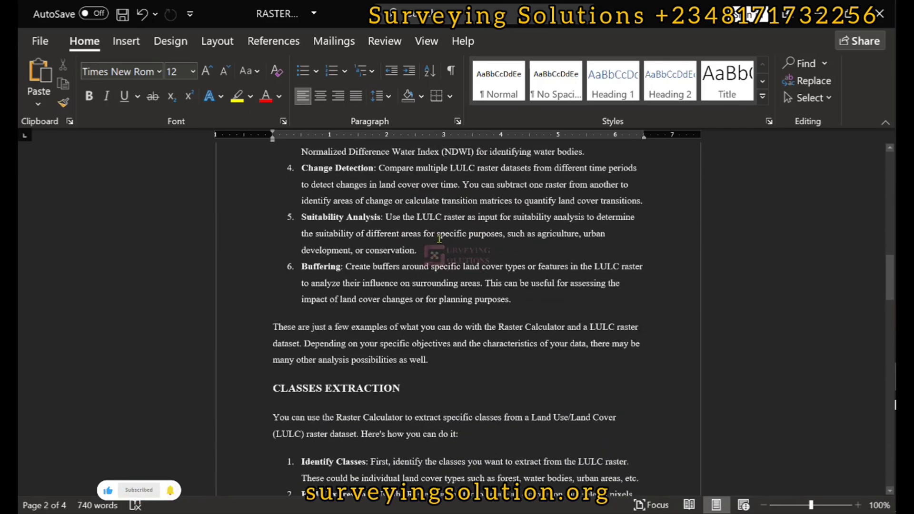
scroll(440, 238, "down", 6)
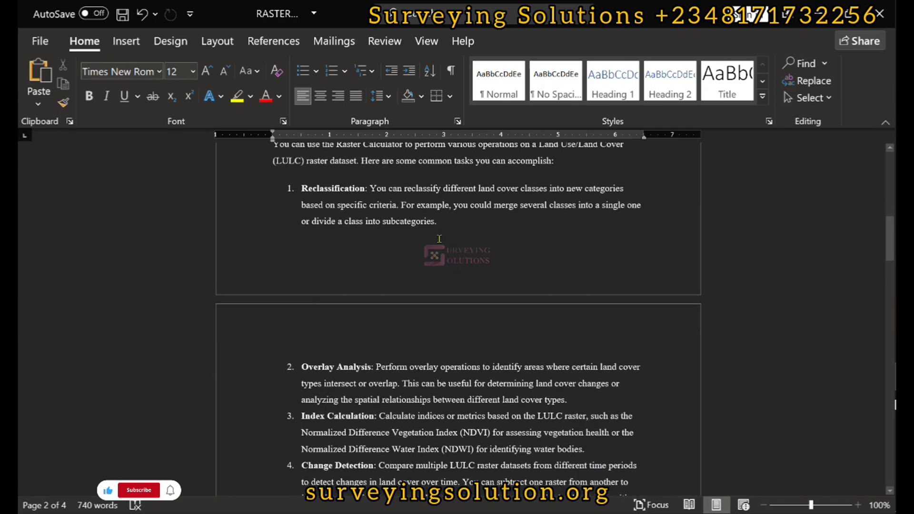
scroll(440, 238, "down", 5)
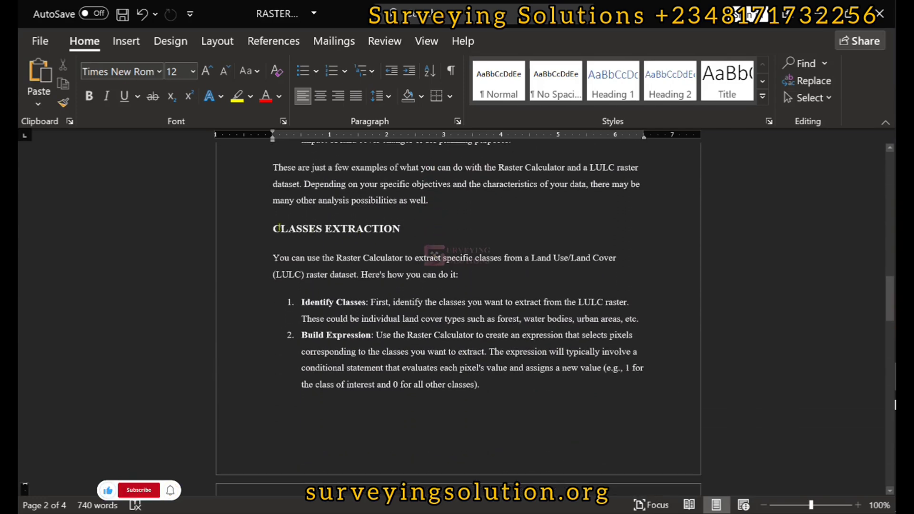
scroll(332, 259, "down", 5)
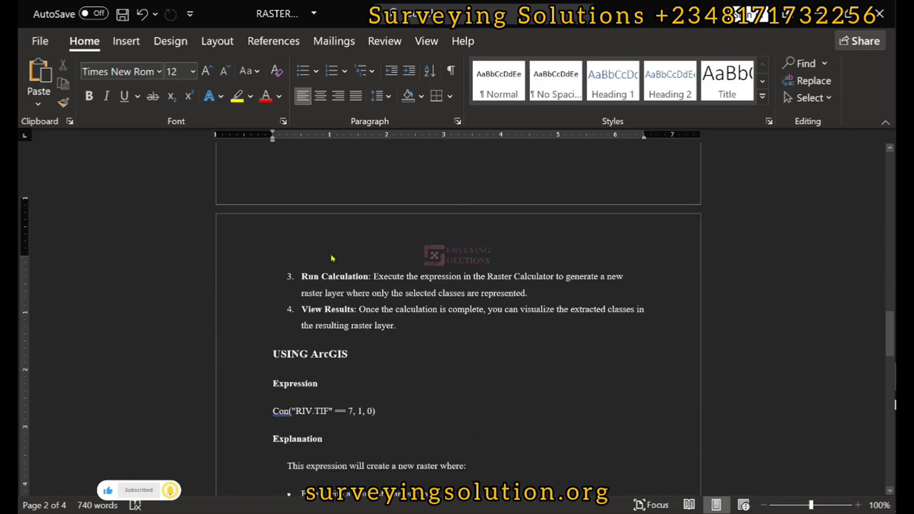
scroll(332, 259, "down", 1)
scroll(279, 339, "down", 2)
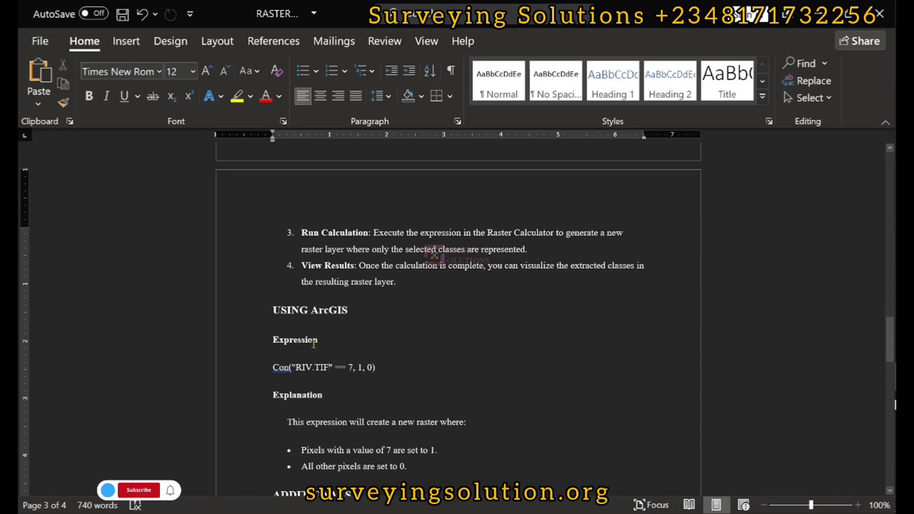
- Copy the expression Con("RIV.TIF" == 7, 1, 0) from the document's ArcGIS section
left_click_drag(276, 366, 367, 374)
right_click(368, 373)
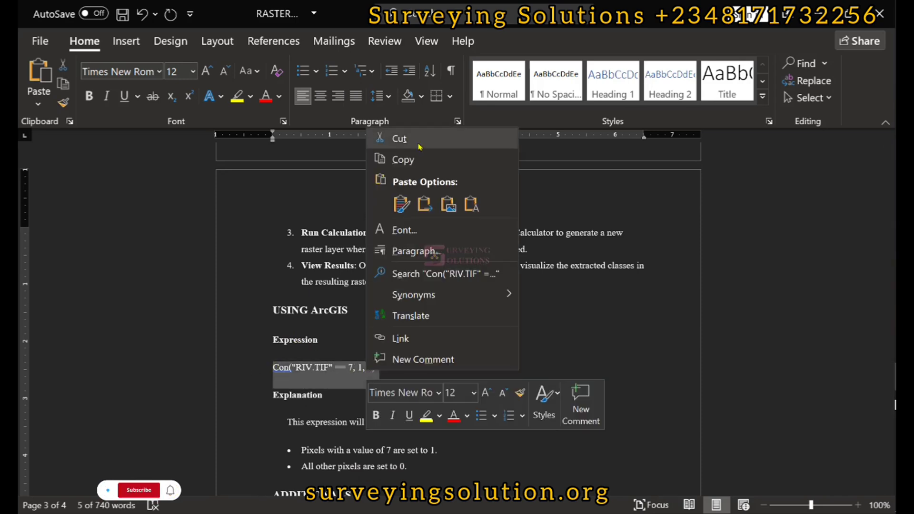
left_click(403, 162)
- Switch to ArcMap and open the Raster Calculator from the Spatial Analyst Map Algebra toolset
key("alt+Tab")
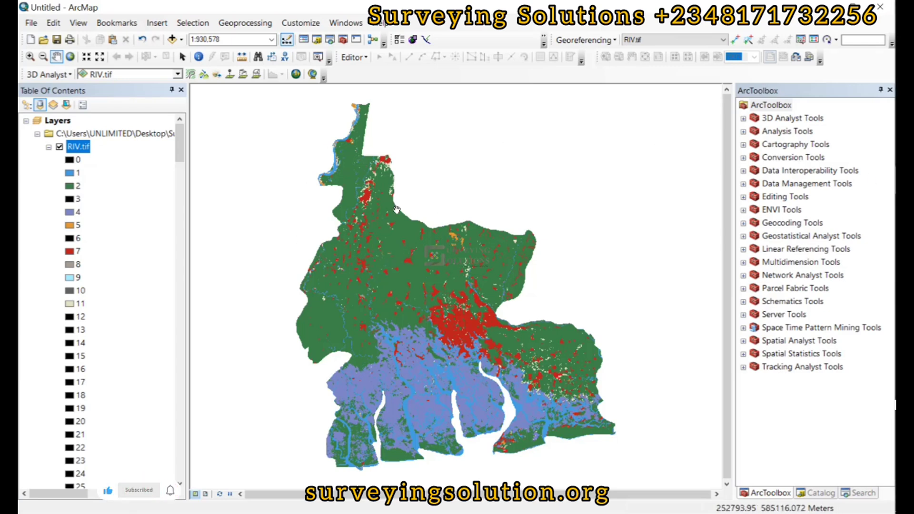
left_click(858, 494)
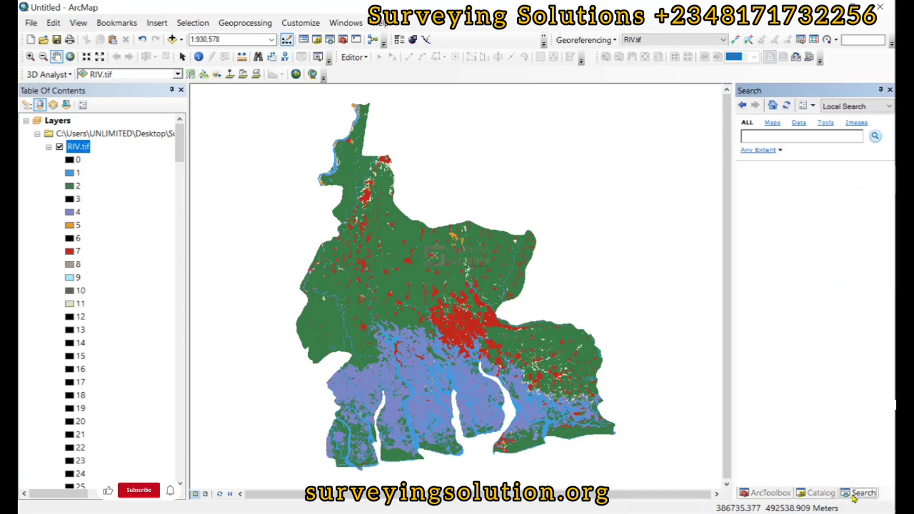
left_click(766, 494)
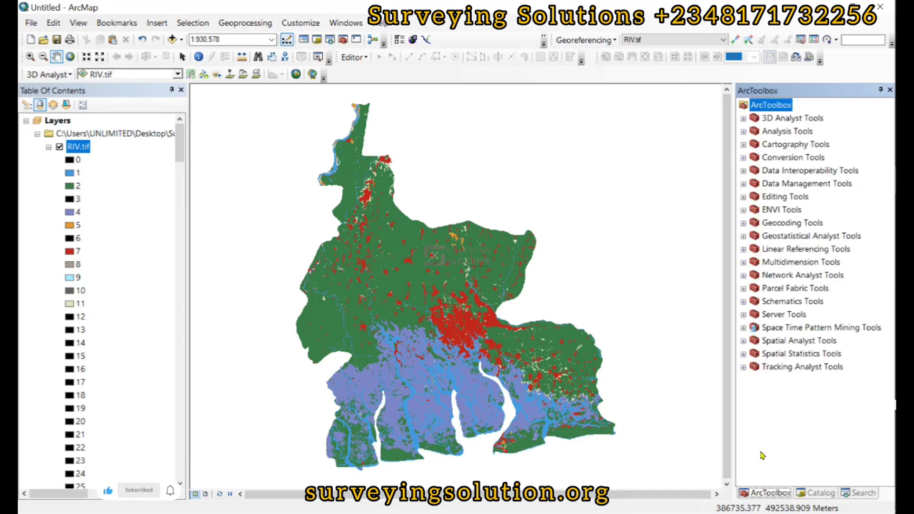
left_click(743, 342)
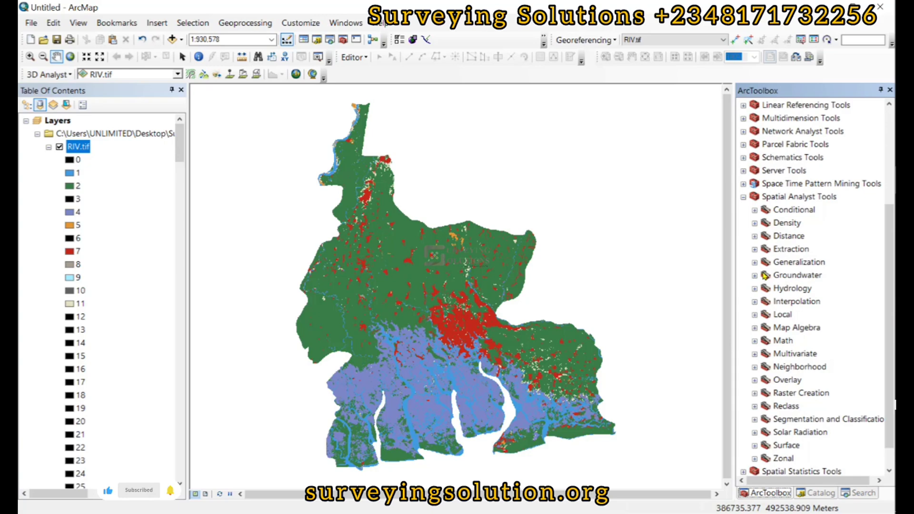
left_click(755, 328)
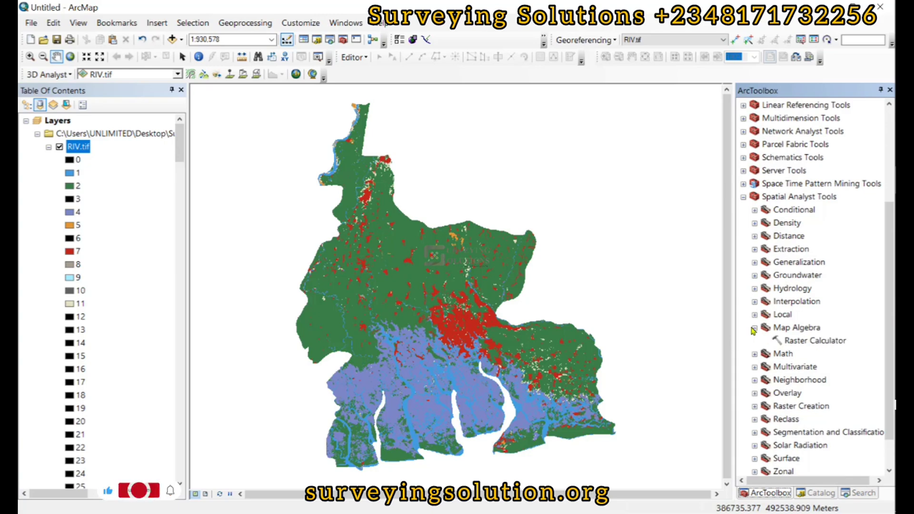
left_click(815, 341)
double_click(816, 341)
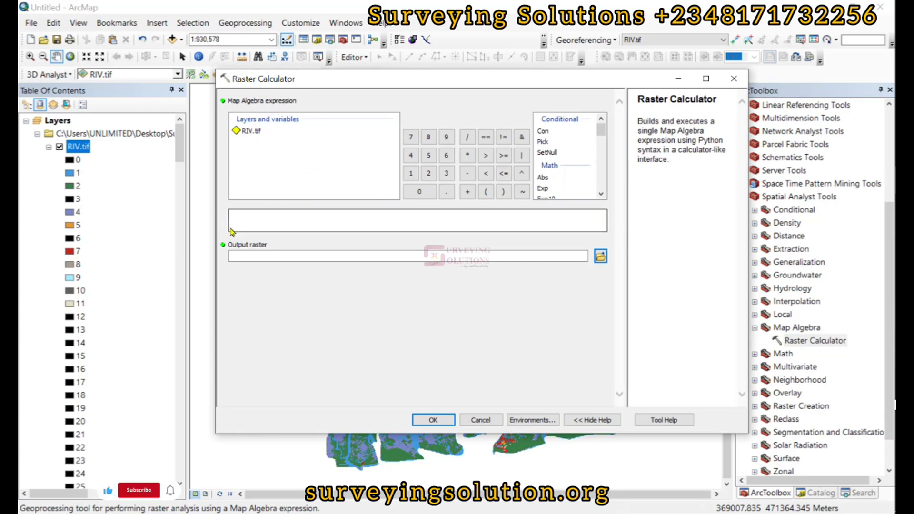
- Paste the copied expression Con("RIV.TIF" == 7, 1, 0) as the map algebra expression
left_click(246, 222)
right_click(246, 222)
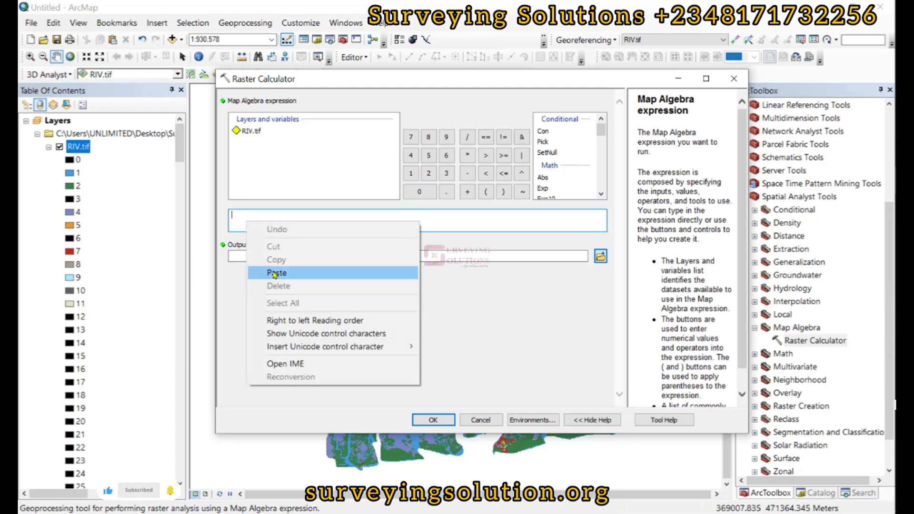
left_click(286, 273)
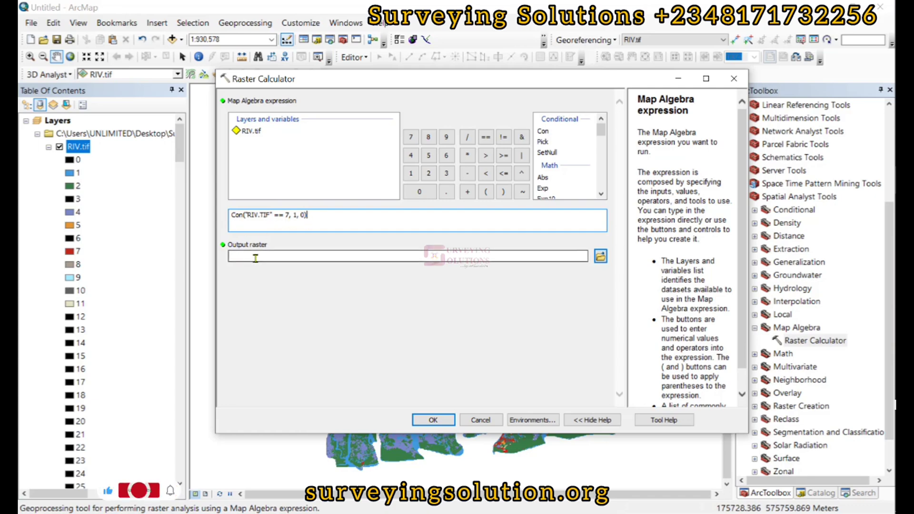
- Set the output raster to BuiltArea in the Raster folder and run the calculation
left_click(600, 256)
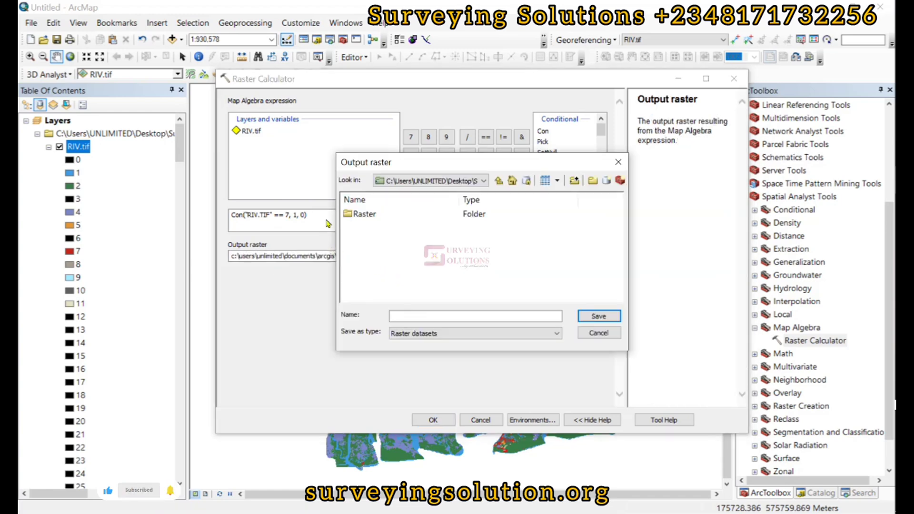
double_click(365, 215)
left_click(423, 316)
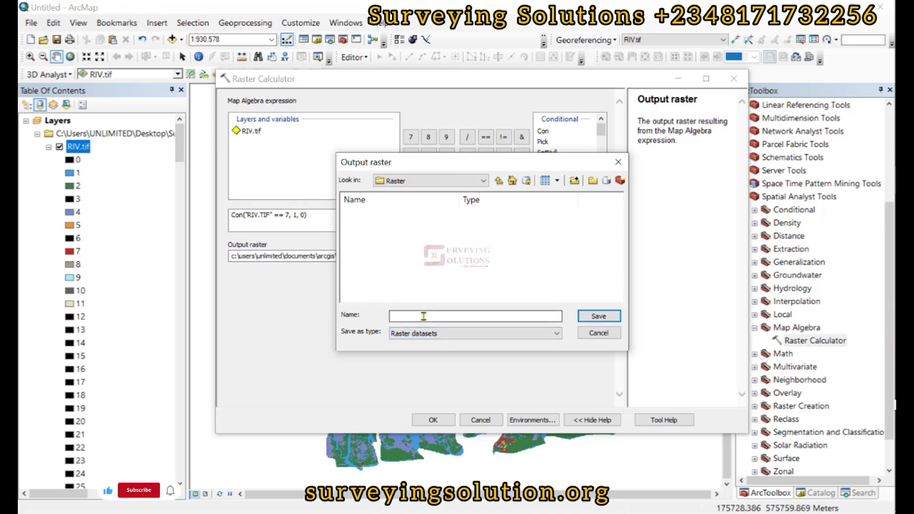
left_click(423, 316)
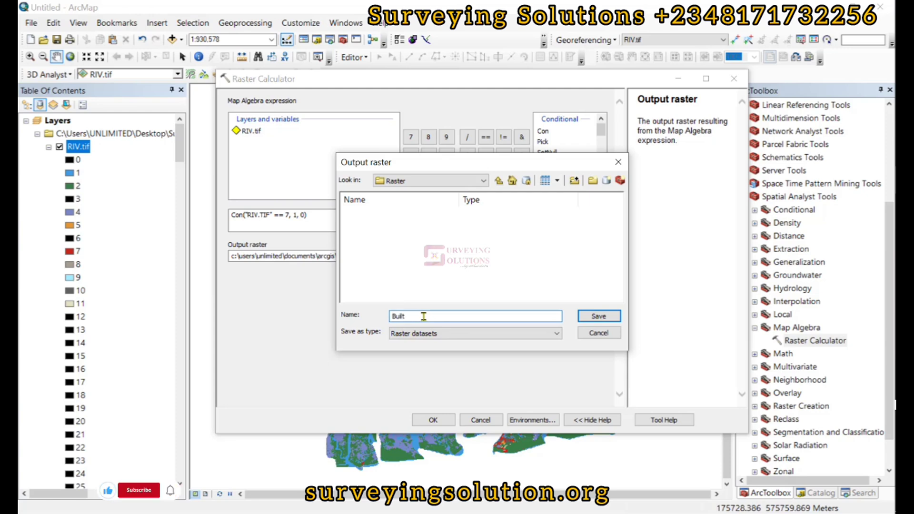
type("Area")
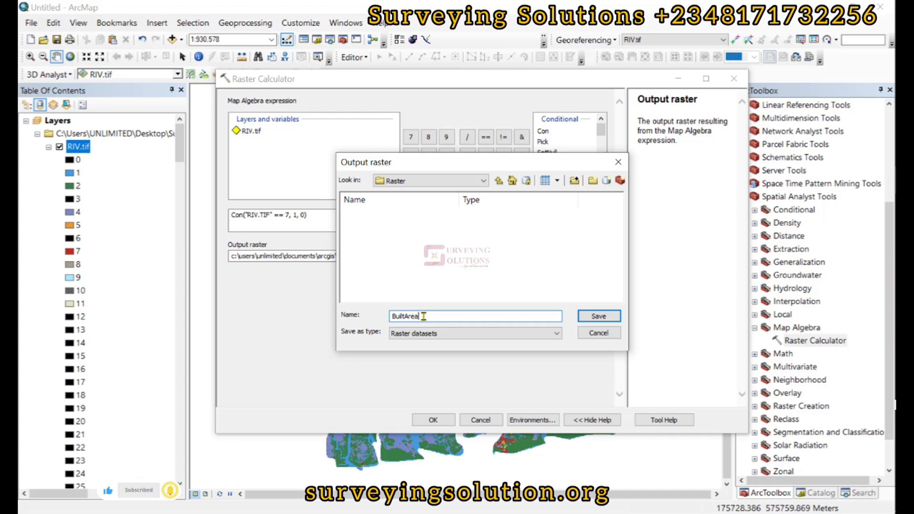
left_click(596, 316)
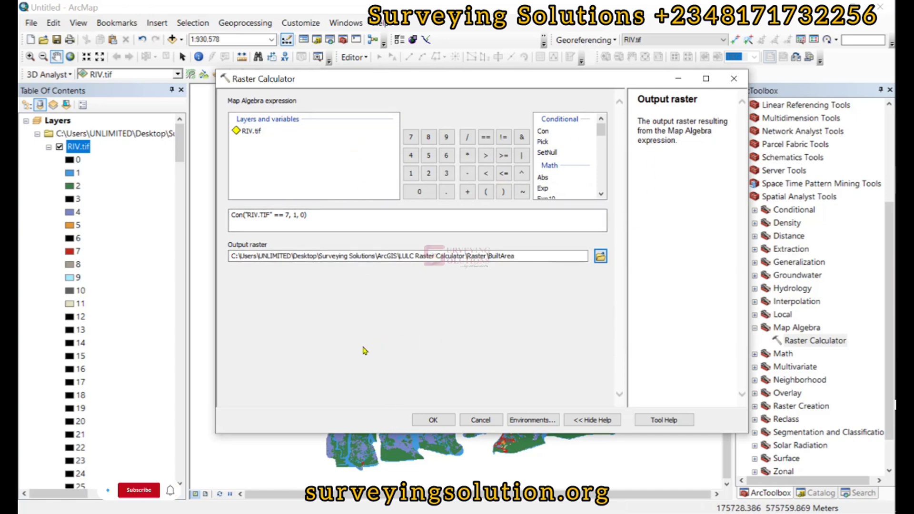
left_click(433, 420)
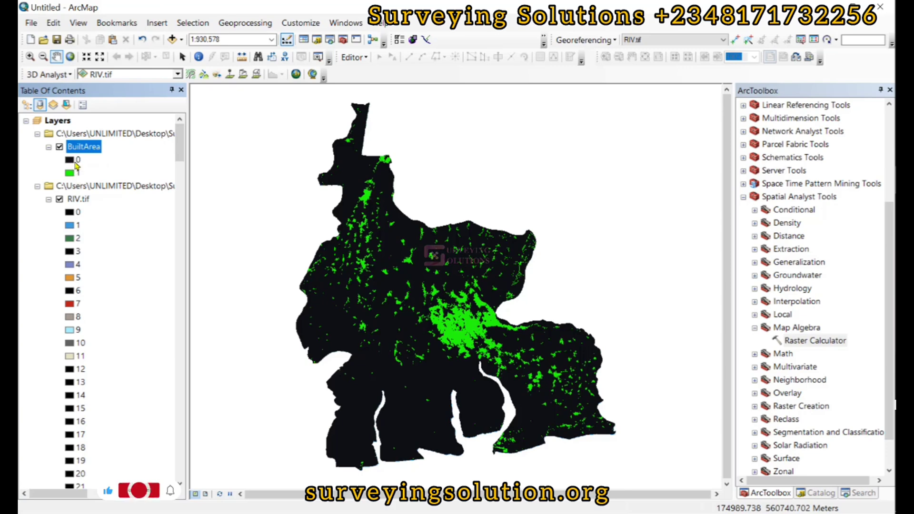
- Change the fill color of class 0 in the BuiltArea layer to bright green
double_click(69, 161)
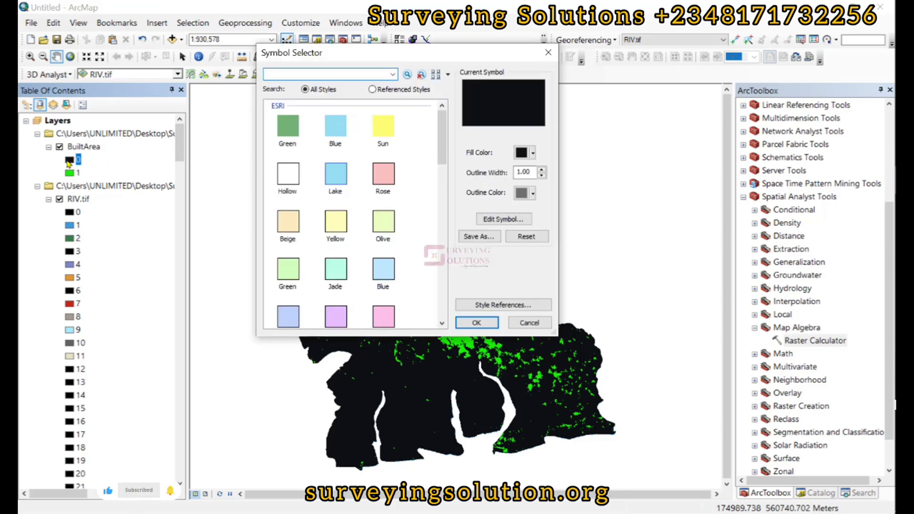
left_click(532, 153)
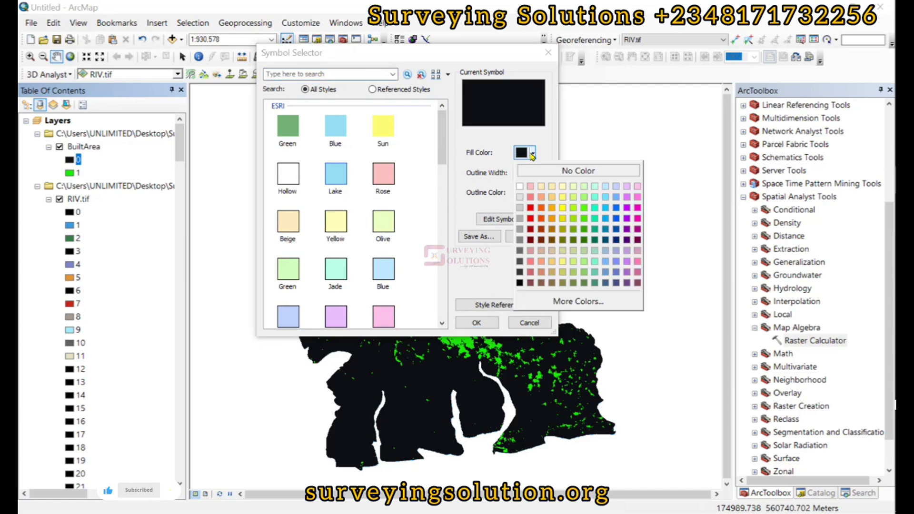
left_click(594, 199)
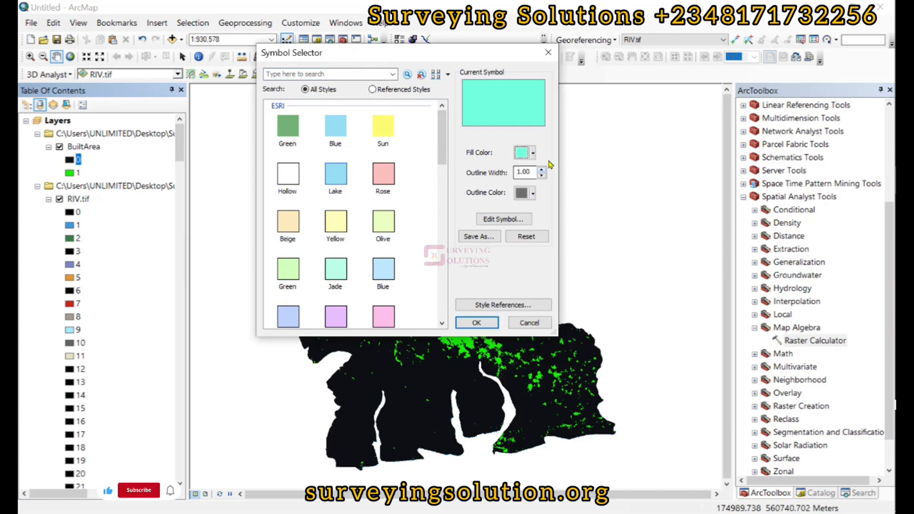
left_click(533, 153)
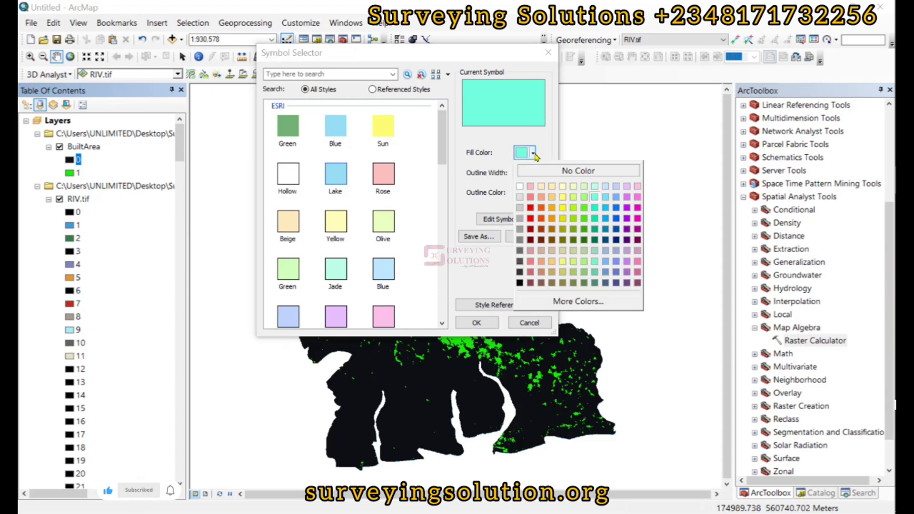
left_click(585, 210)
left_click(477, 323)
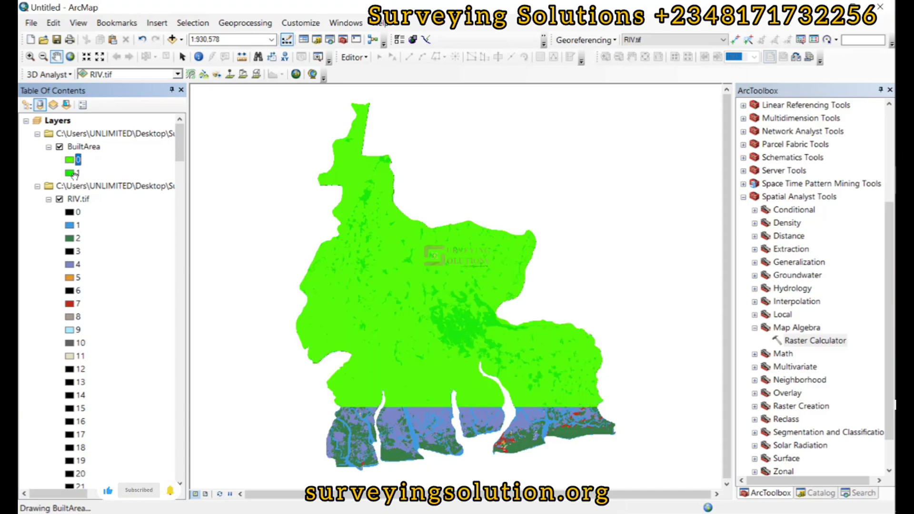
- Change the fill color of class 1 in the BuiltArea layer to red
double_click(74, 174)
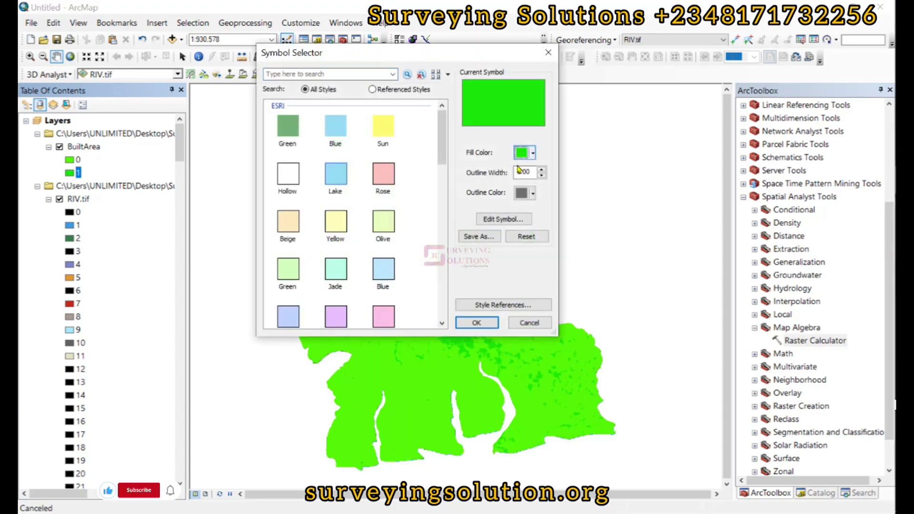
left_click(521, 153)
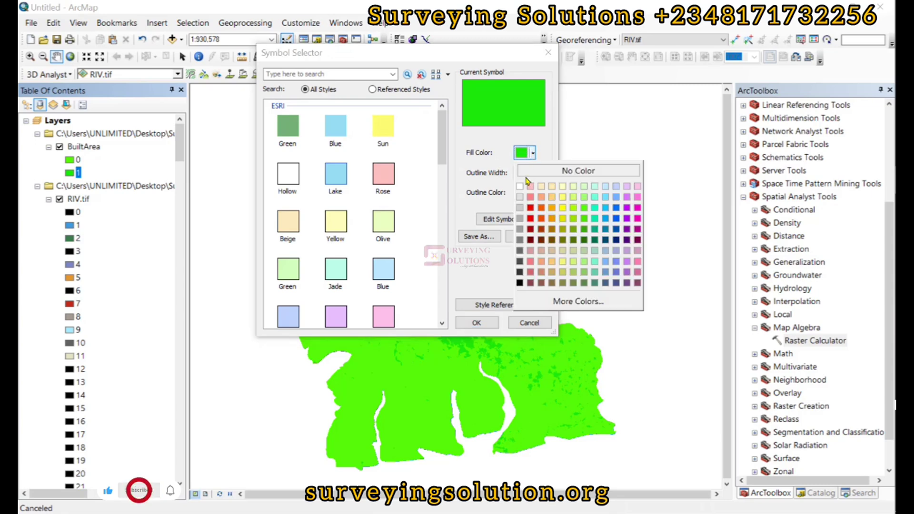
left_click(530, 208)
left_click(476, 323)
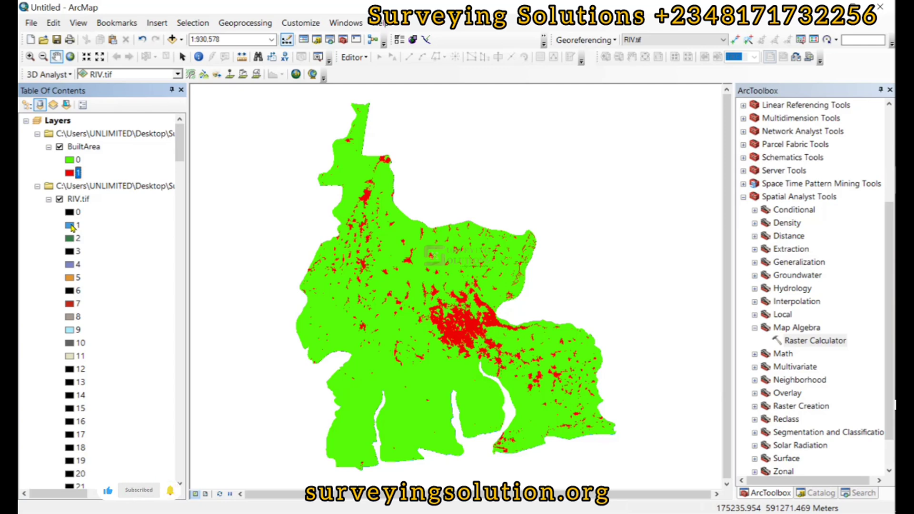
- Open the Raster Calculator, and copy Con(("RIV.TIF" == 7) | ("RIV.TIF" == 1), 1, 0) from the Additionals section of the Word document
left_click(798, 342)
double_click(797, 341)
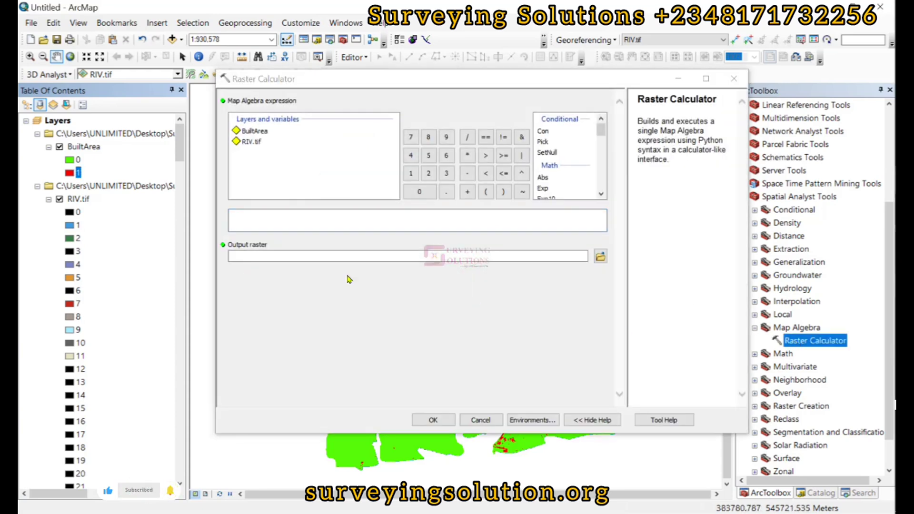
key("alt+Tab")
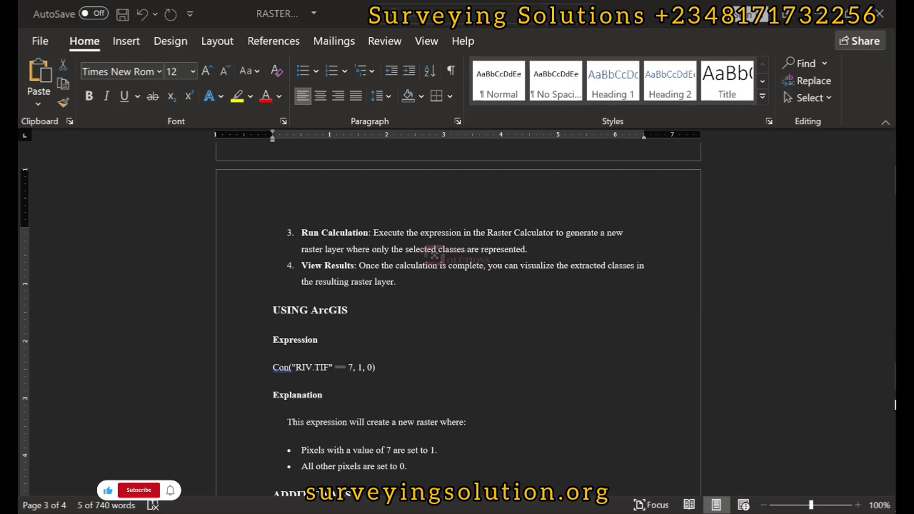
scroll(413, 316, "down", 3)
scroll(412, 317, "down", 3)
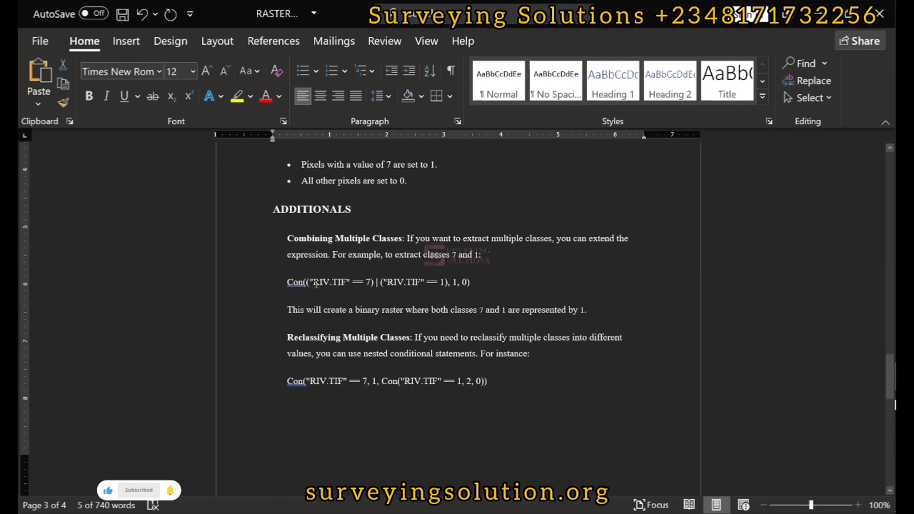
left_click_drag(286, 282, 471, 286)
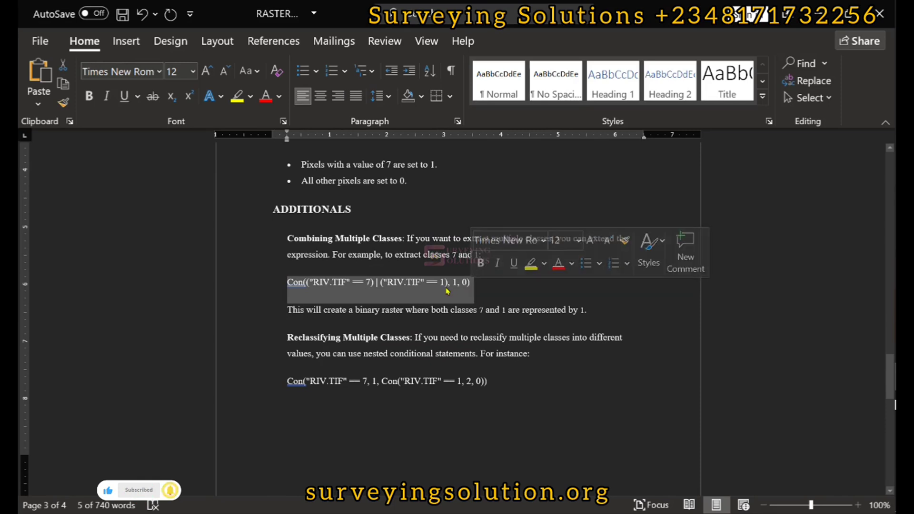
right_click(447, 286)
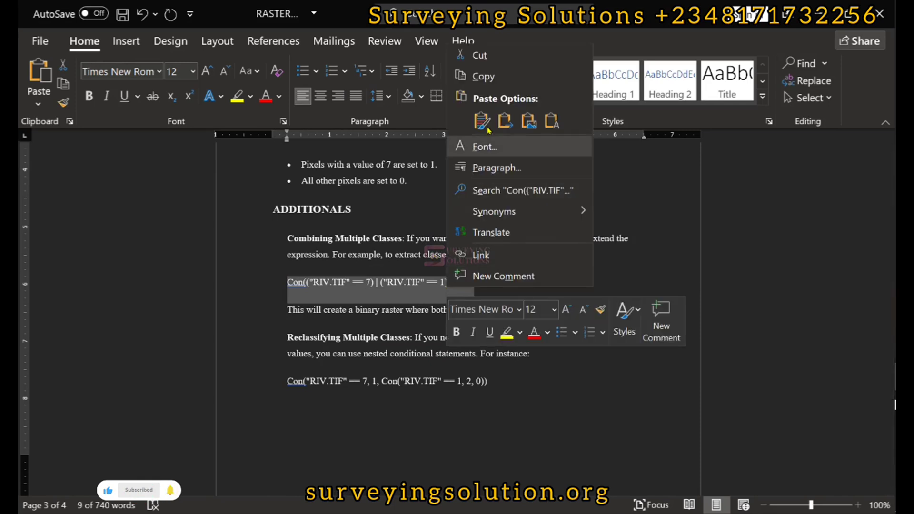
left_click(482, 75)
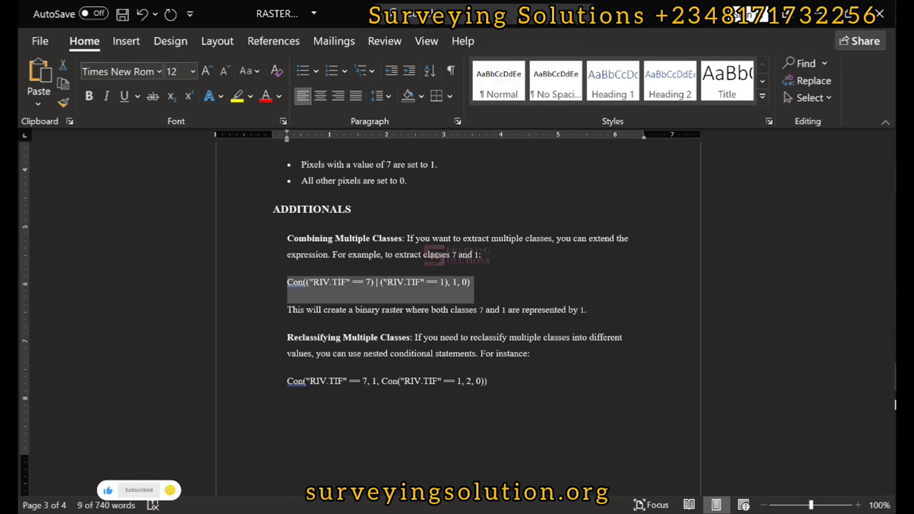
- Switch back to ArcMap and paste Con(("RIV.TIF" == 7) | ("RIV.TIF" == 1), 1, 0) as the map algebra expression
mouse_move(896, 405)
left_click(819, 249)
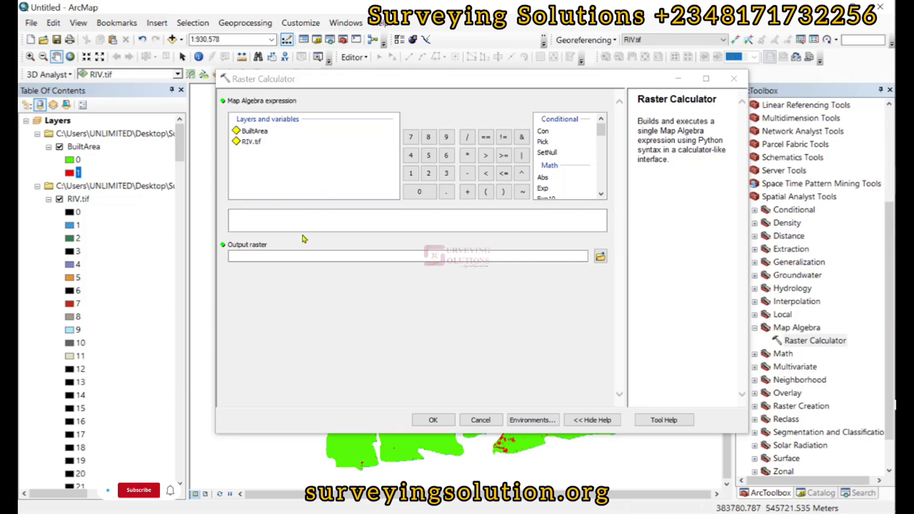
left_click(275, 215)
right_click(275, 214)
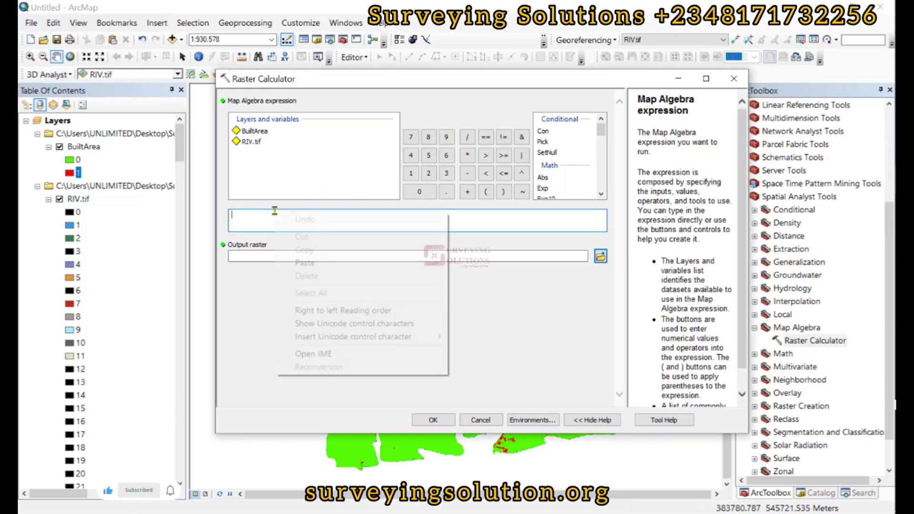
left_click(318, 263)
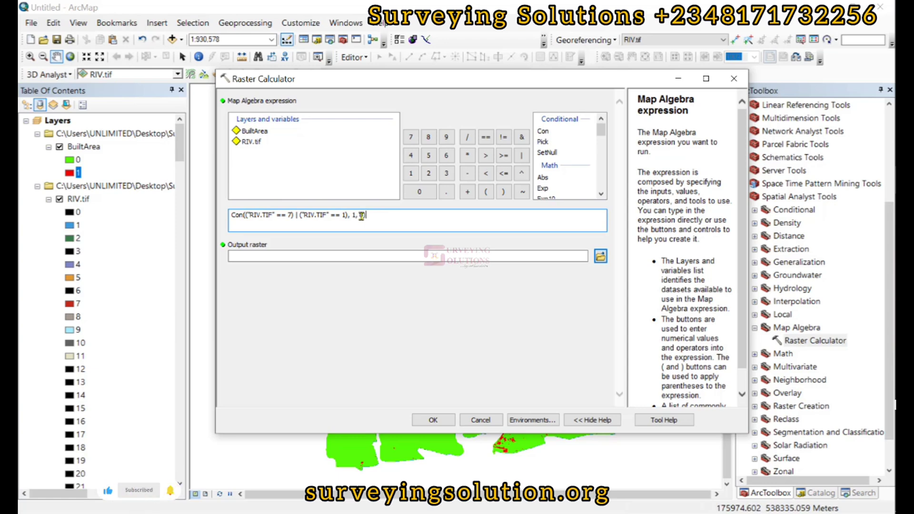
- Try to set the output raster to builtarea_water in the Raster folder
left_click(601, 258)
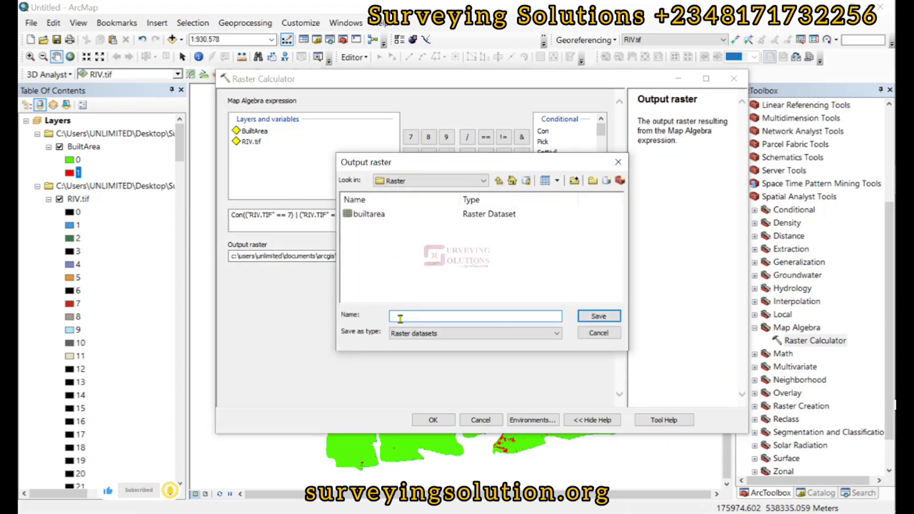
left_click(369, 215)
left_click(422, 315)
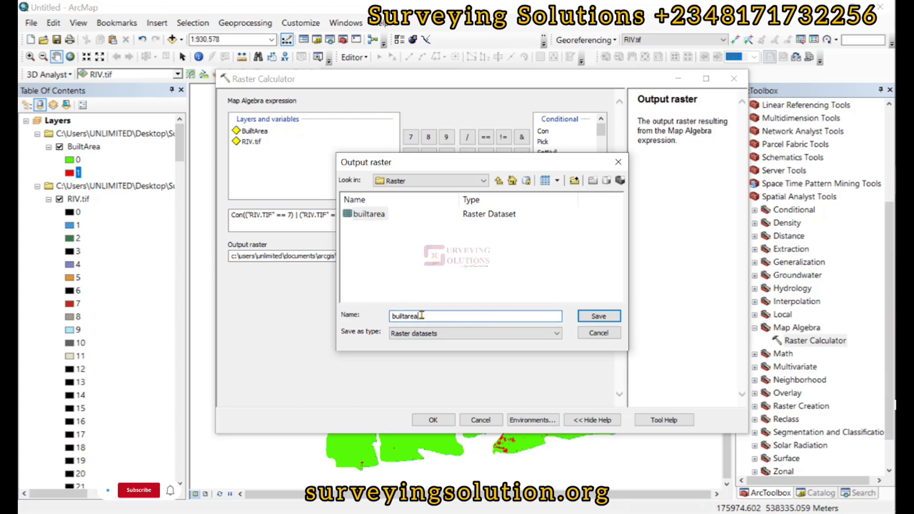
type("_water")
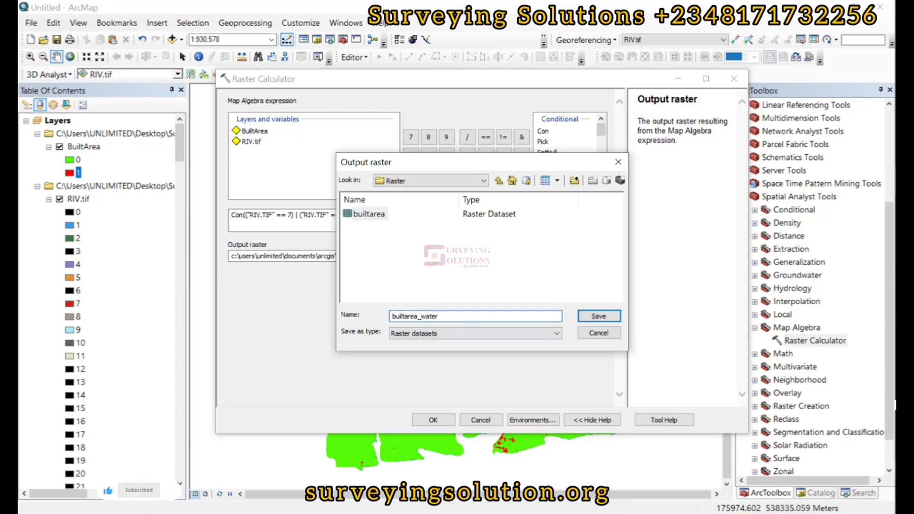
left_click(606, 314)
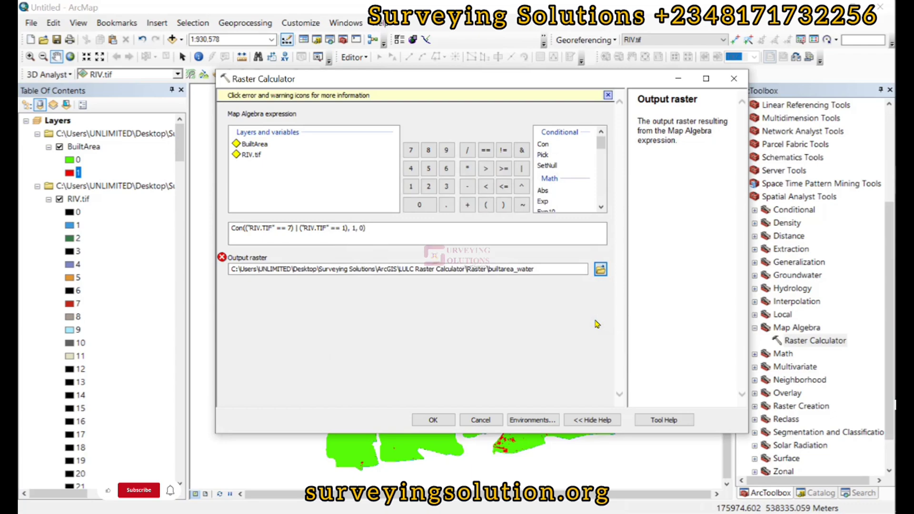
mouse_move(223, 261)
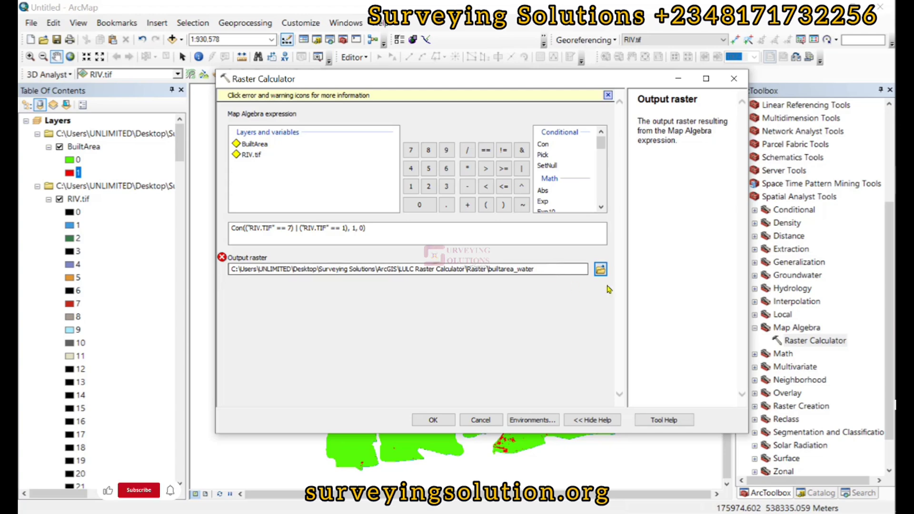
- Name the output raster builtarea_wat in the Raster folder and run the calculation
left_click(602, 270)
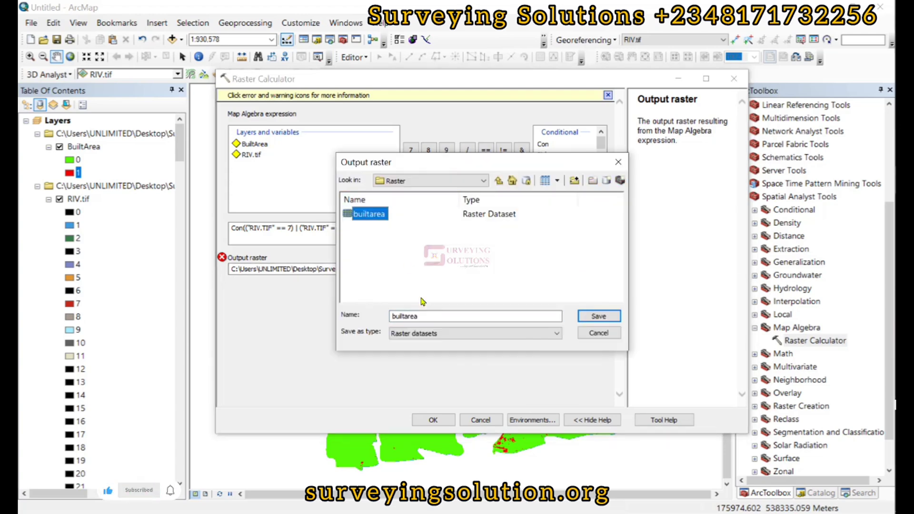
left_click(423, 317)
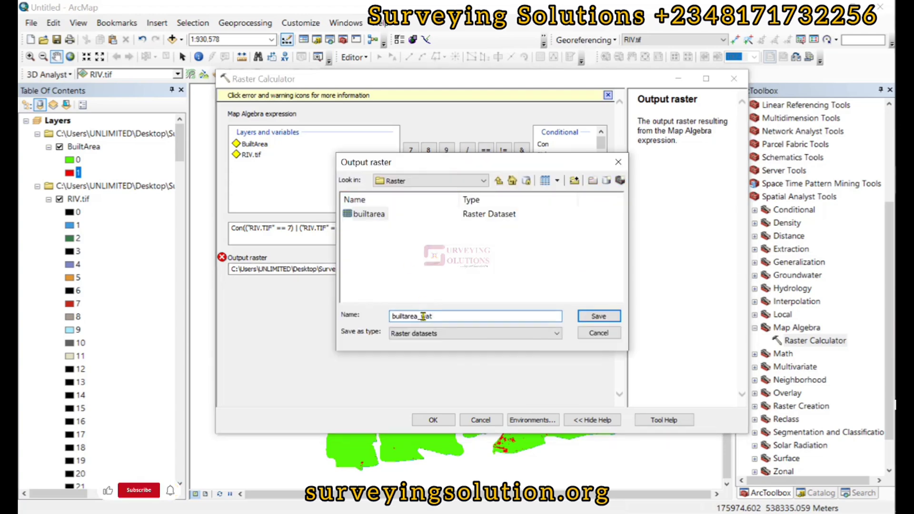
left_click(608, 317)
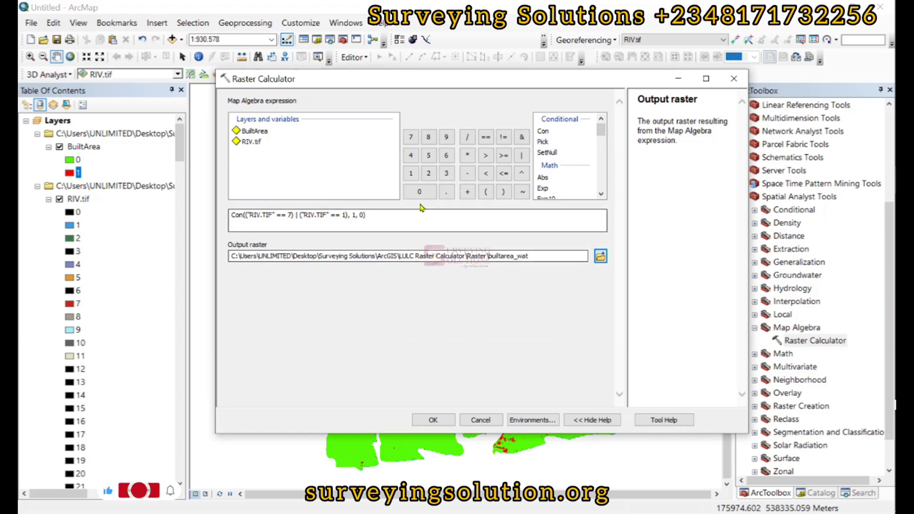
left_click(433, 420)
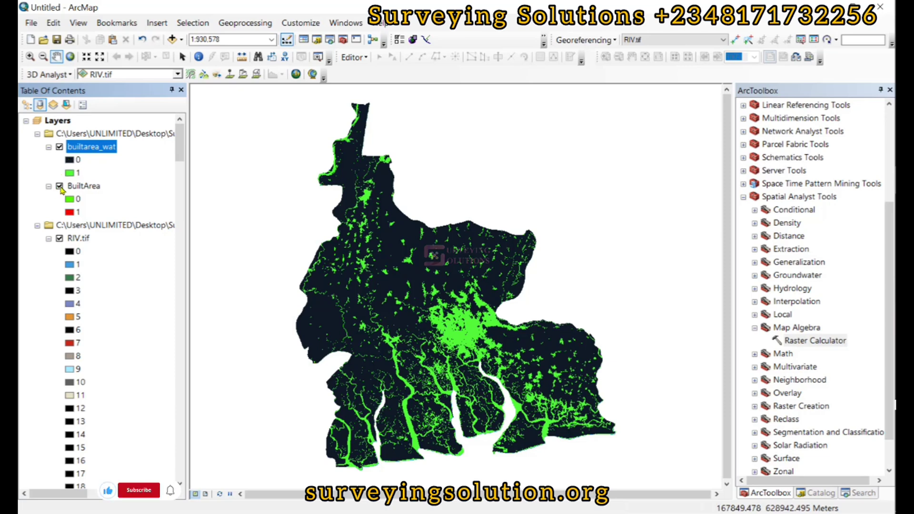
- Fill class 0 of the builtarea_wat layer with magenta and toggle the result layers' visibility to compare them
left_click(60, 186)
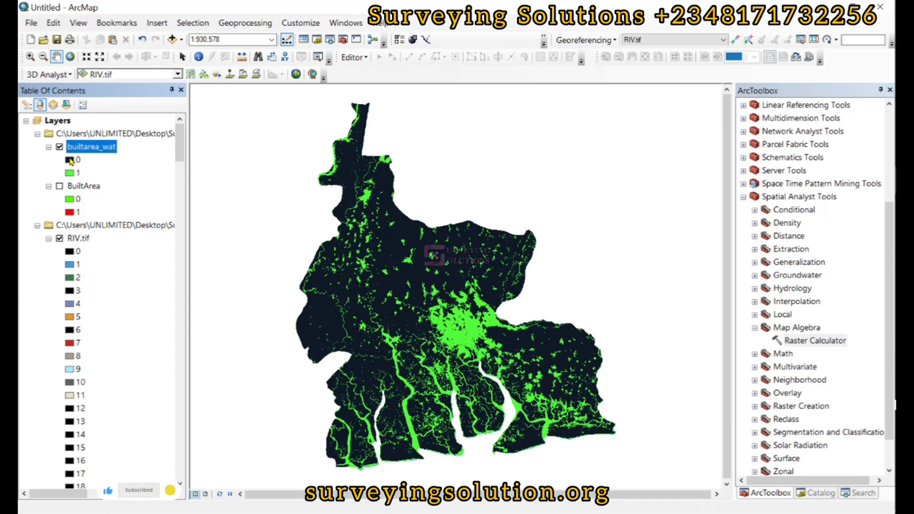
double_click(70, 161)
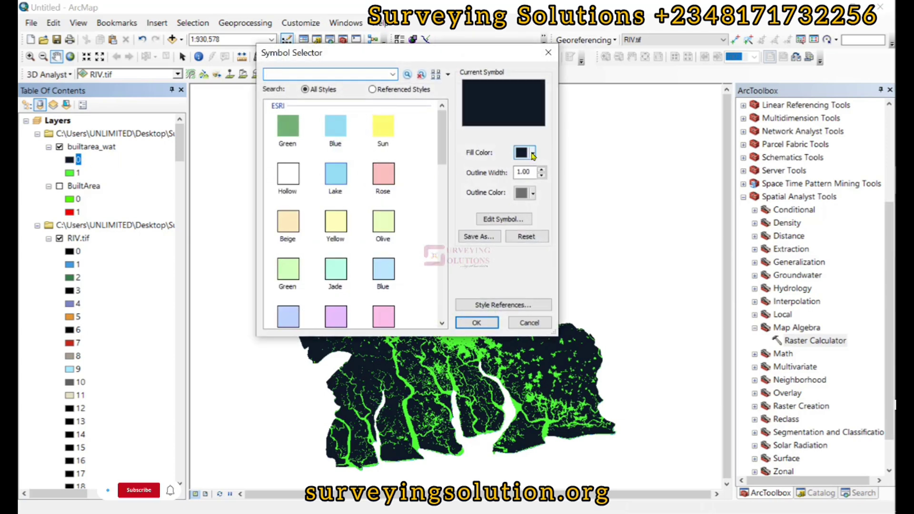
left_click(533, 153)
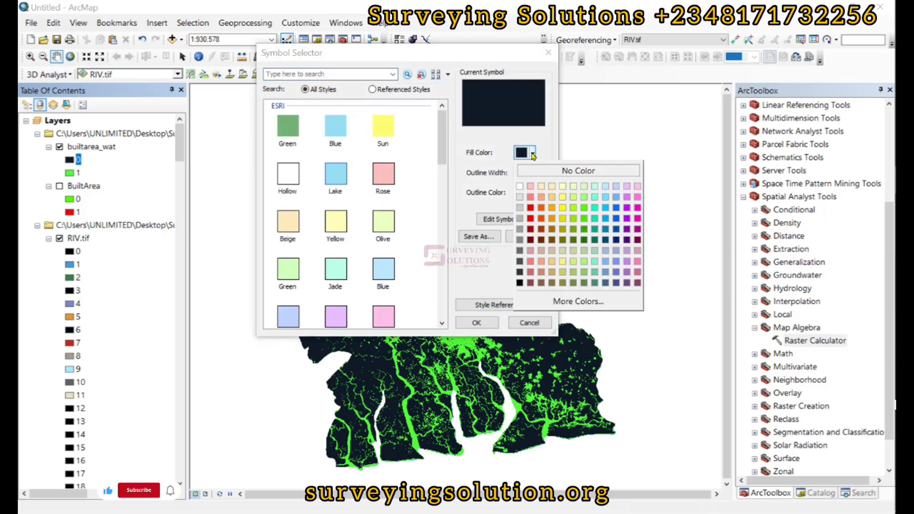
left_click(637, 208)
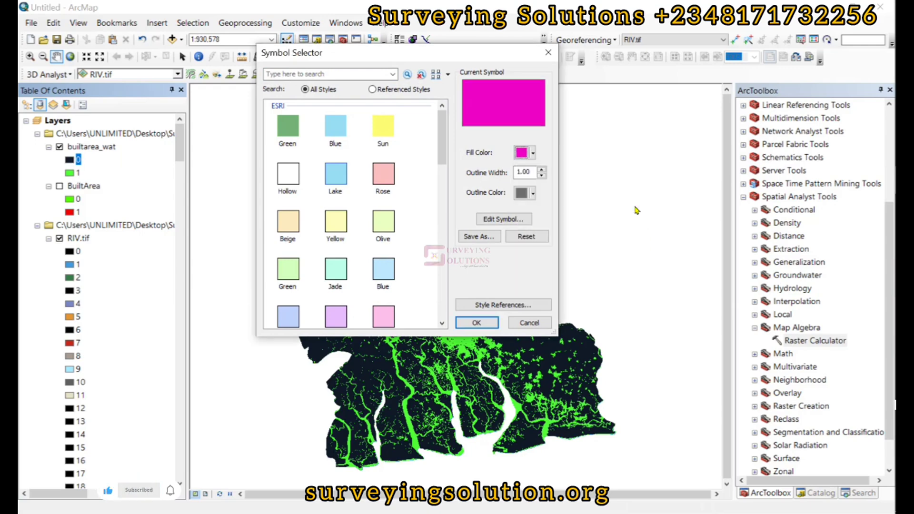
left_click(476, 323)
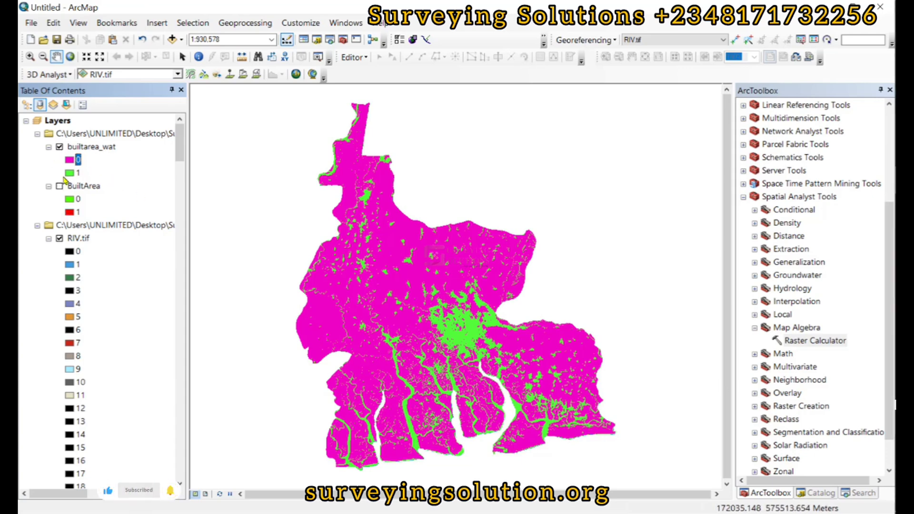
left_click(59, 147)
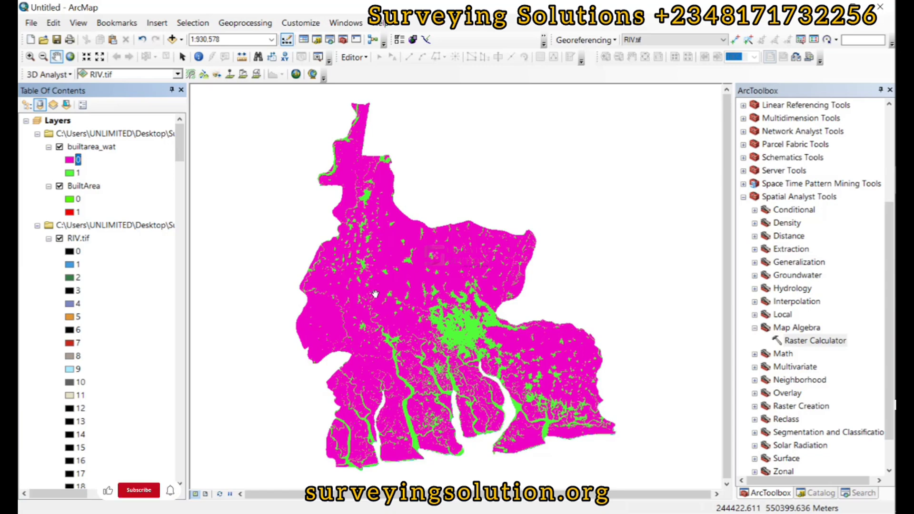
- Open the Raster Calculator, and copy the nested Con expression under Reclassifying Multiple Classes from the Word document
left_click(812, 342)
double_click(811, 342)
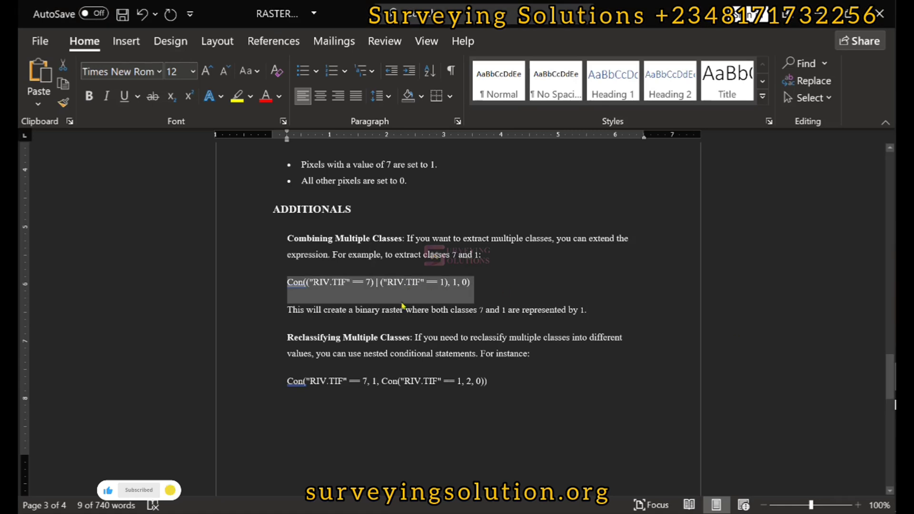
scroll(402, 305, "down", 3)
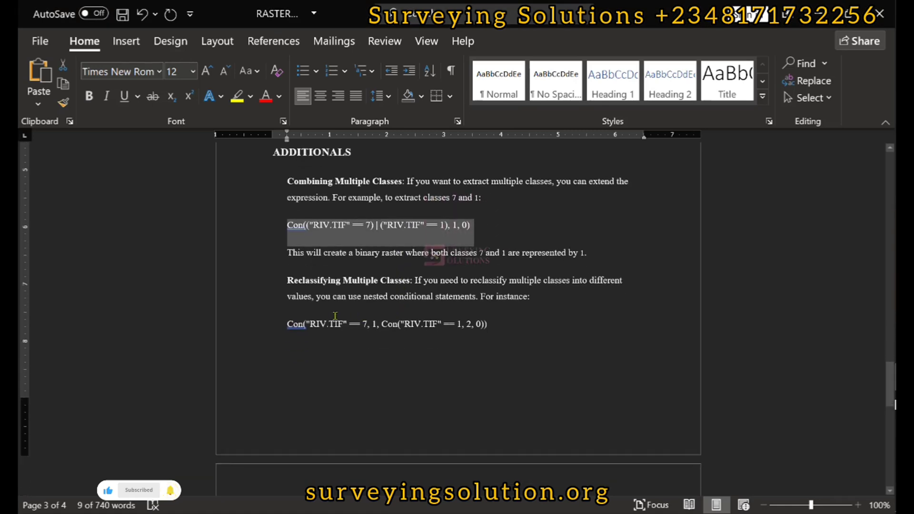
left_click_drag(286, 329, 507, 329)
right_click(429, 334)
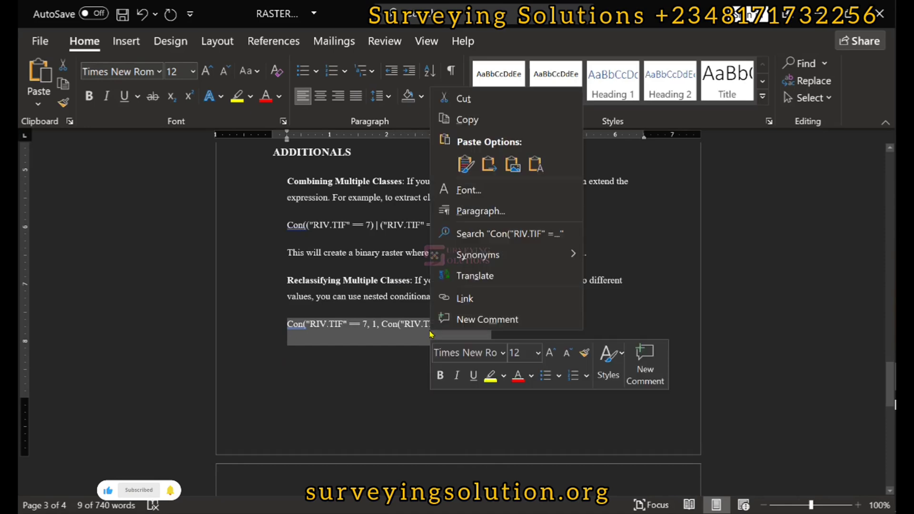
left_click(472, 120)
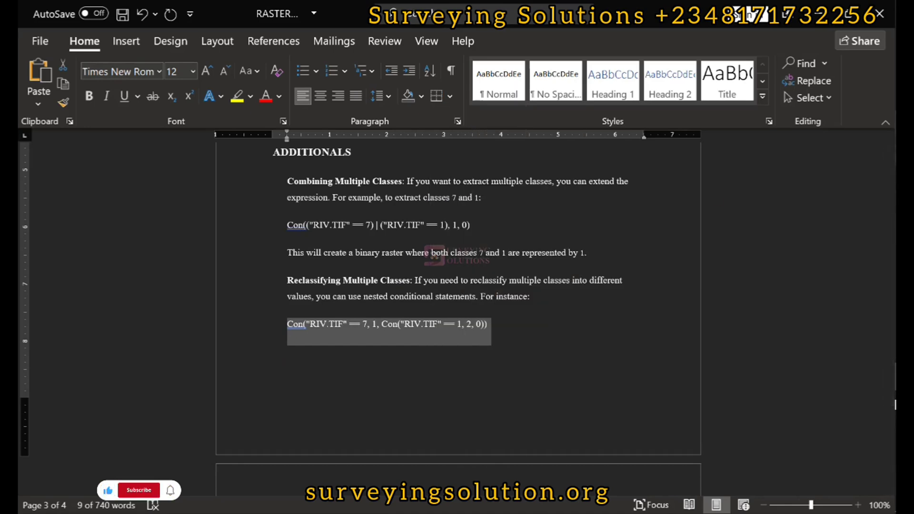
- Switch back to ArcMap and paste Con("RIV.TIF" == 7, 1, Con("RIV.TIF" == 1, 2, 0)) as the map algebra expression
left_click(891, 181)
left_click(807, 141)
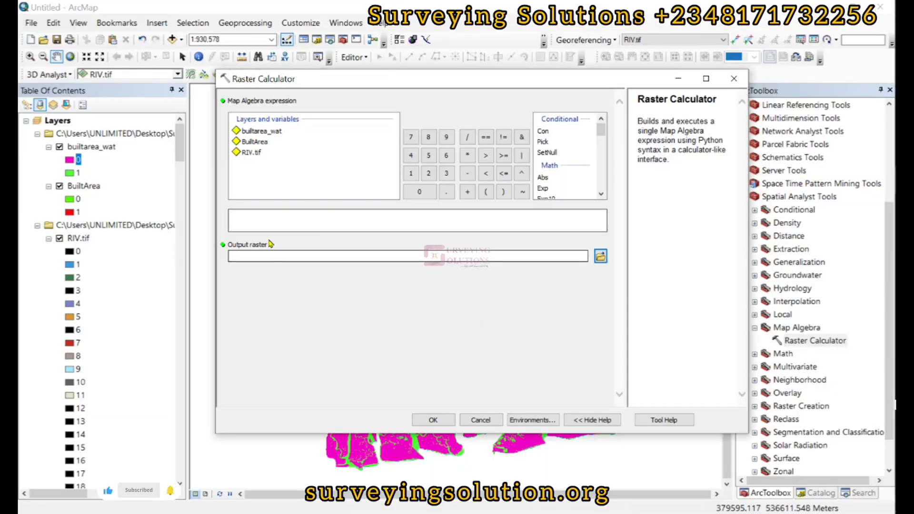
left_click(269, 224)
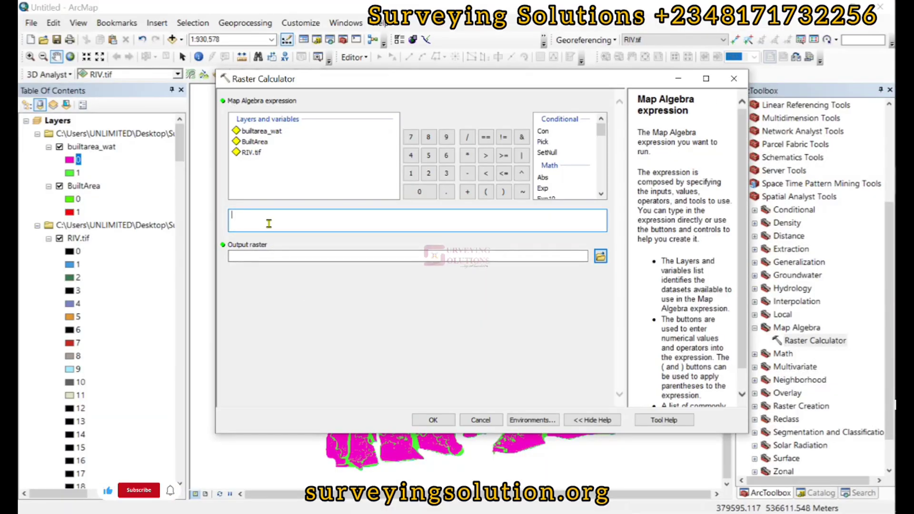
key("ctrl+v")
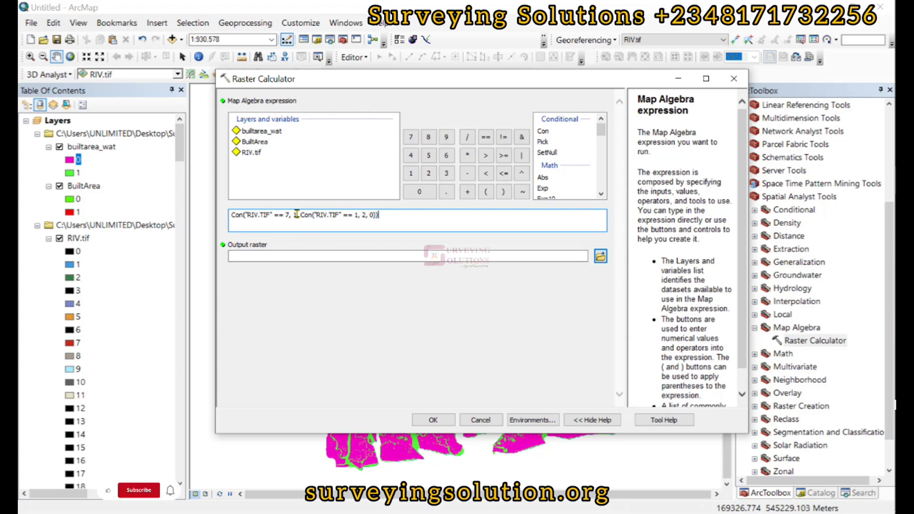
left_click(366, 215)
type(",")
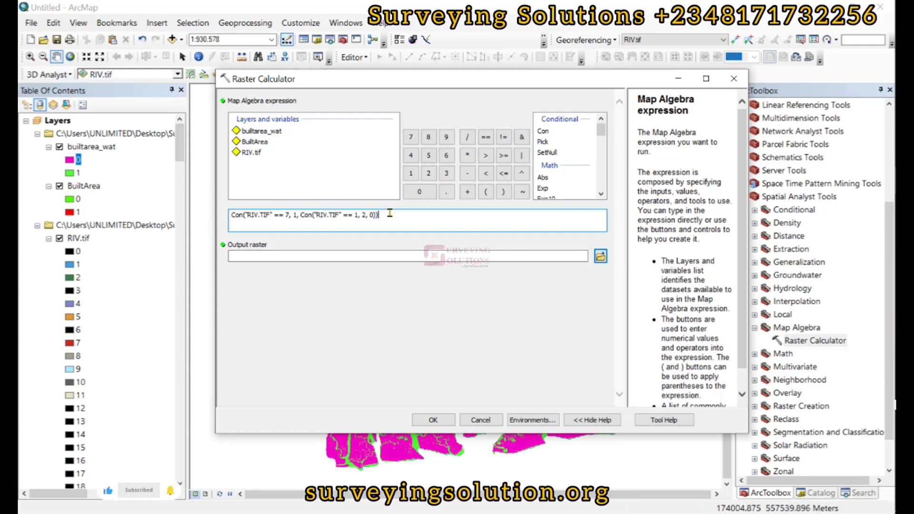
- Name the output raster BA_Wa_2 in the Raster folder and run the calculation
left_click(601, 258)
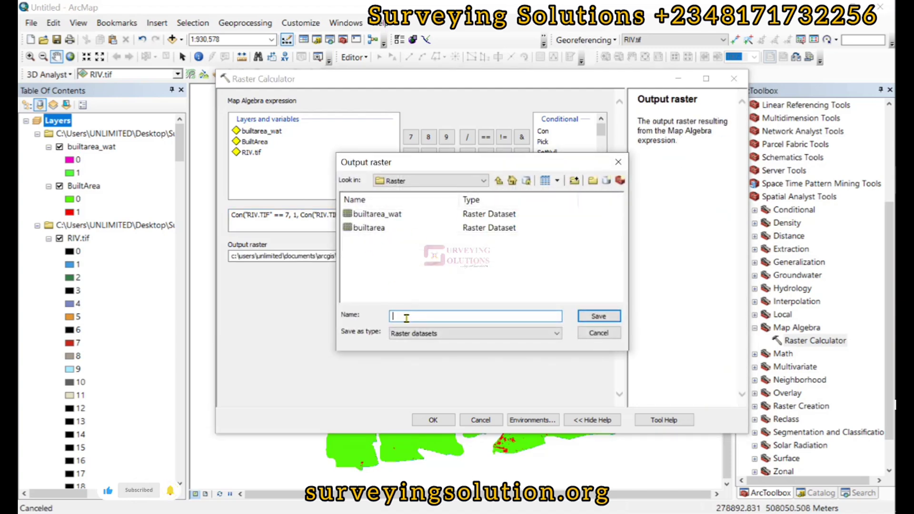
type("Ba")
key("BackSpace")
type("A")
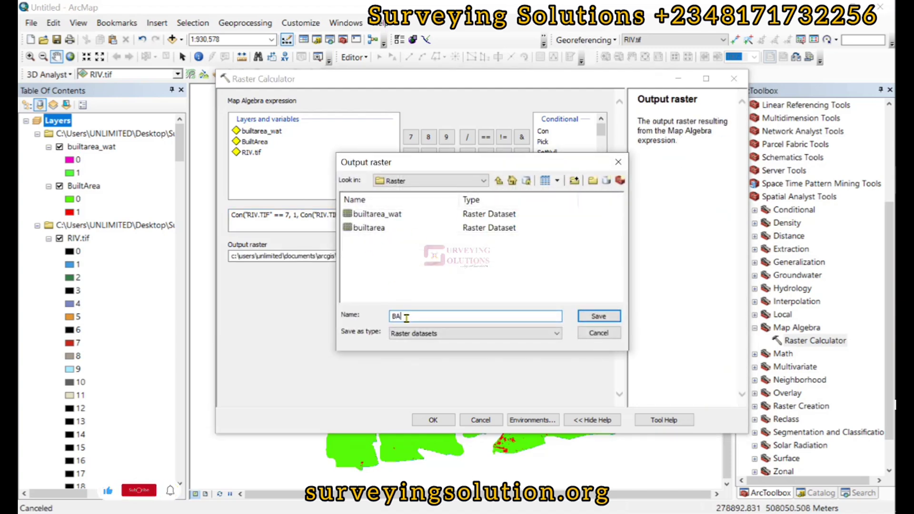
type("_")
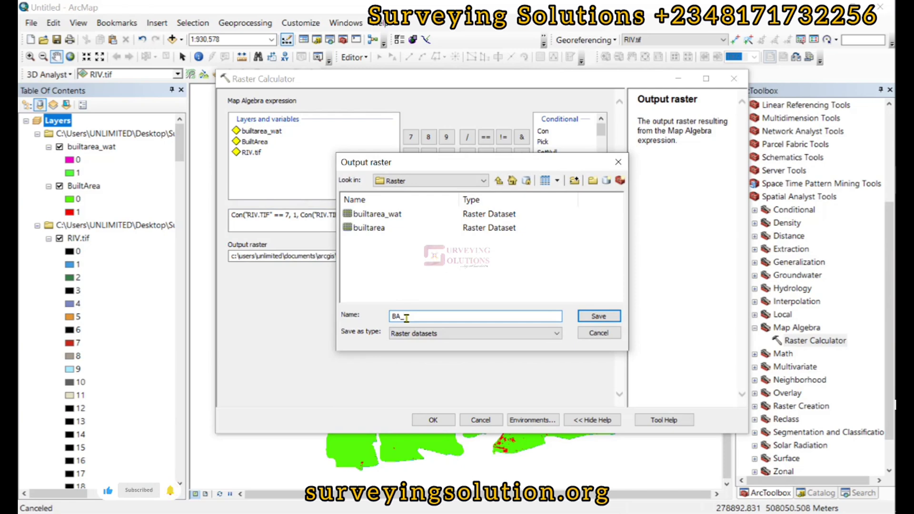
type("wa")
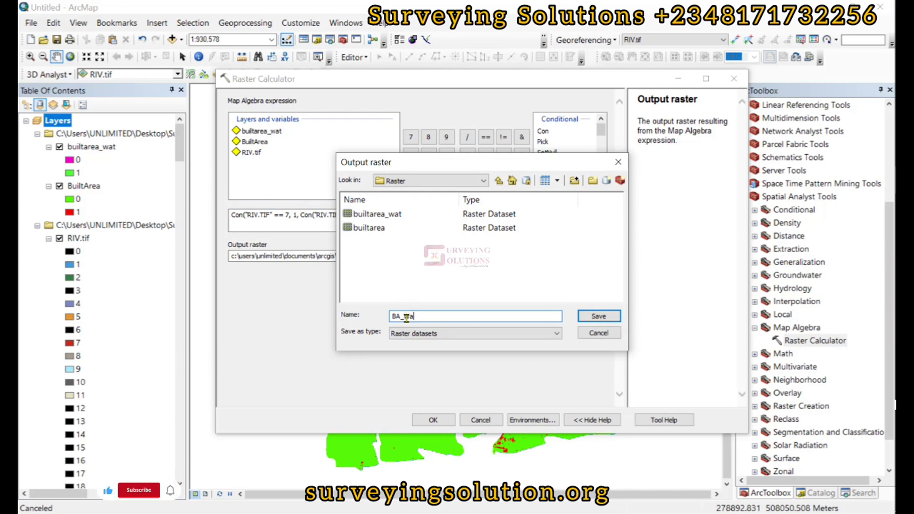
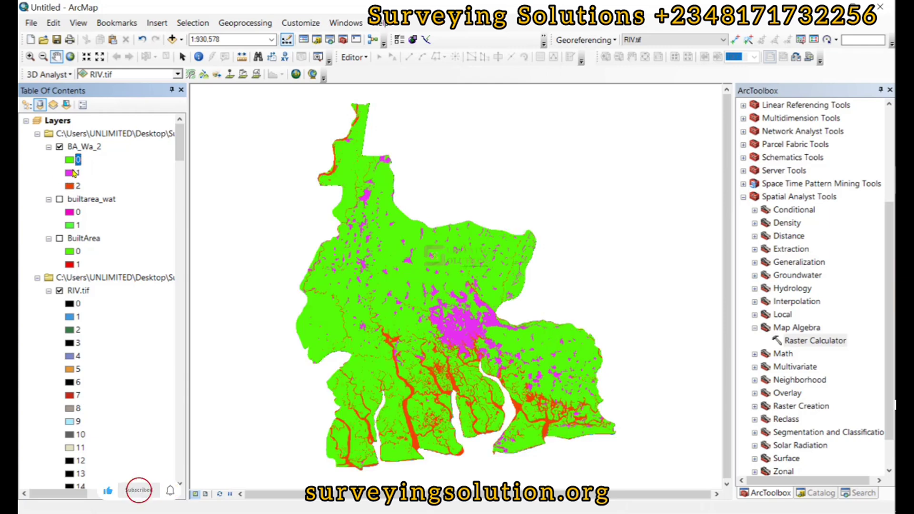
- Fill class 1 of the BA_Wa_2 layer with red
double_click(70, 173)
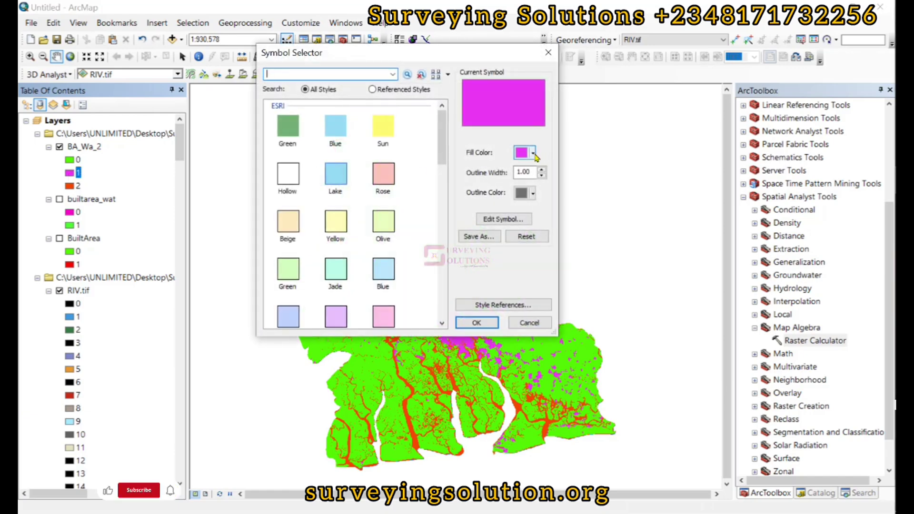
left_click(533, 153)
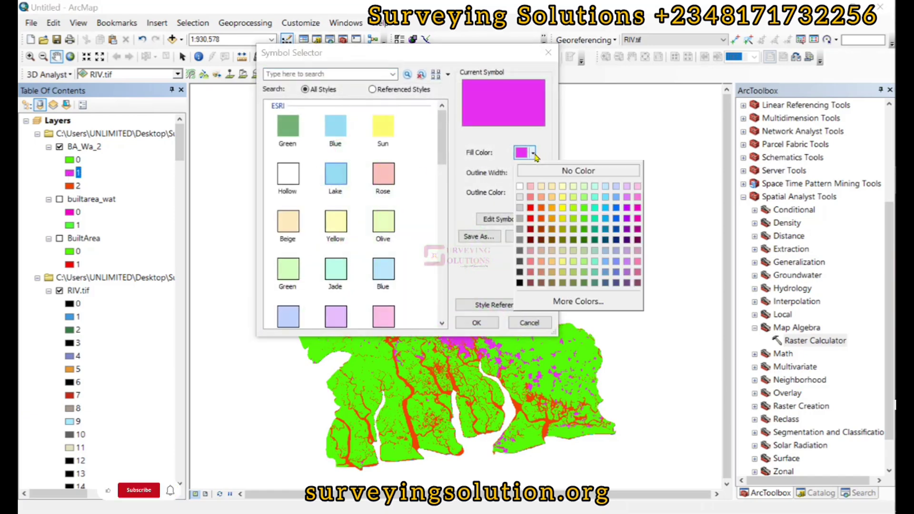
left_click(531, 209)
left_click(476, 323)
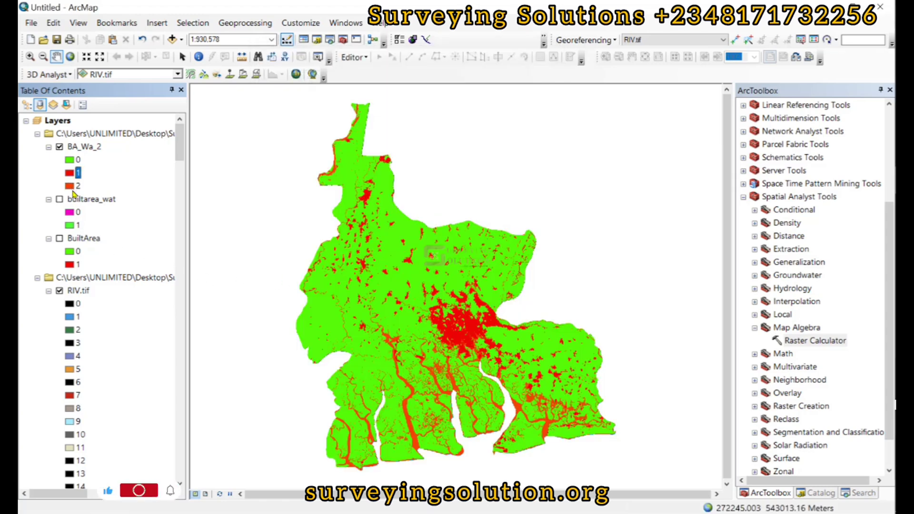
- Fill class 2 of the BA_Wa_2 layer with blue and hide the layer to compare it with RIV.tif
left_click(70, 186)
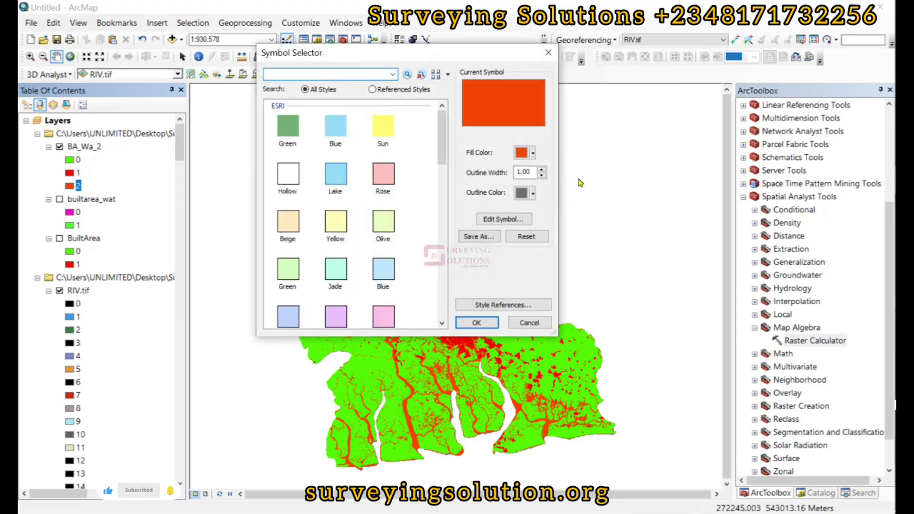
left_click(531, 153)
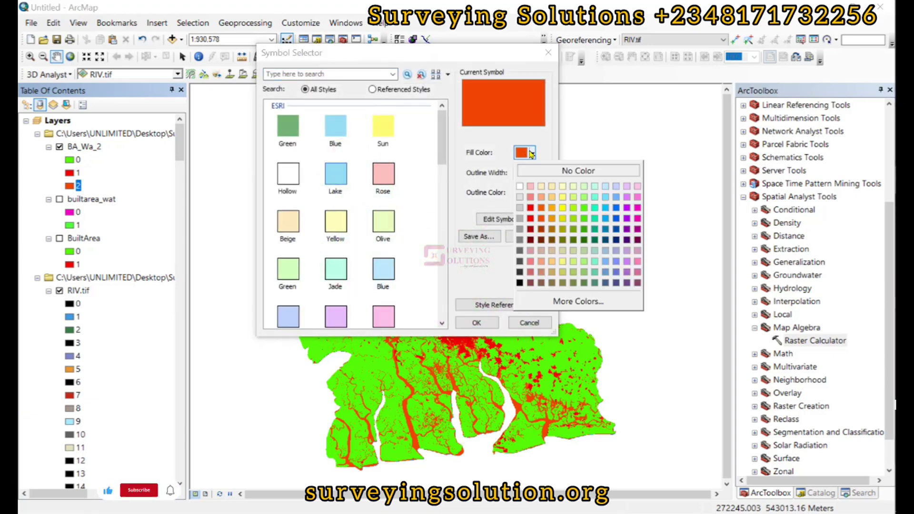
left_click(615, 207)
left_click(477, 322)
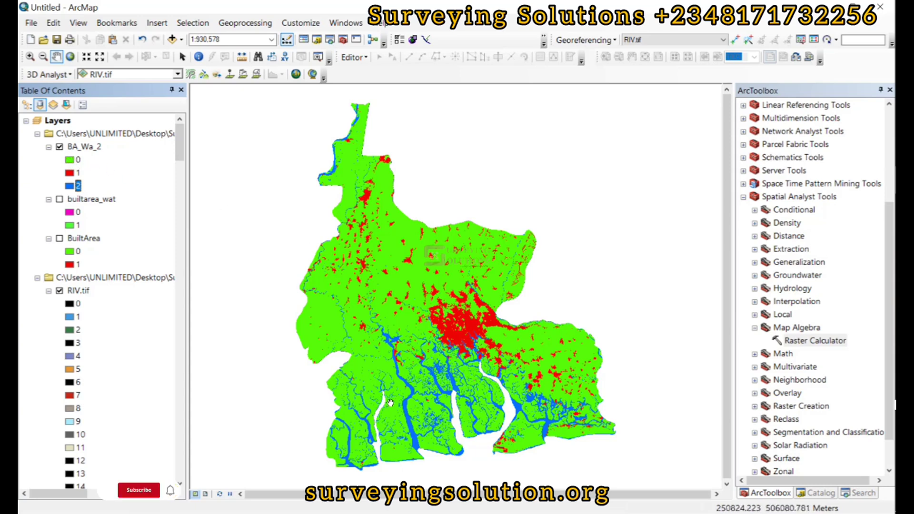
left_click(59, 147)
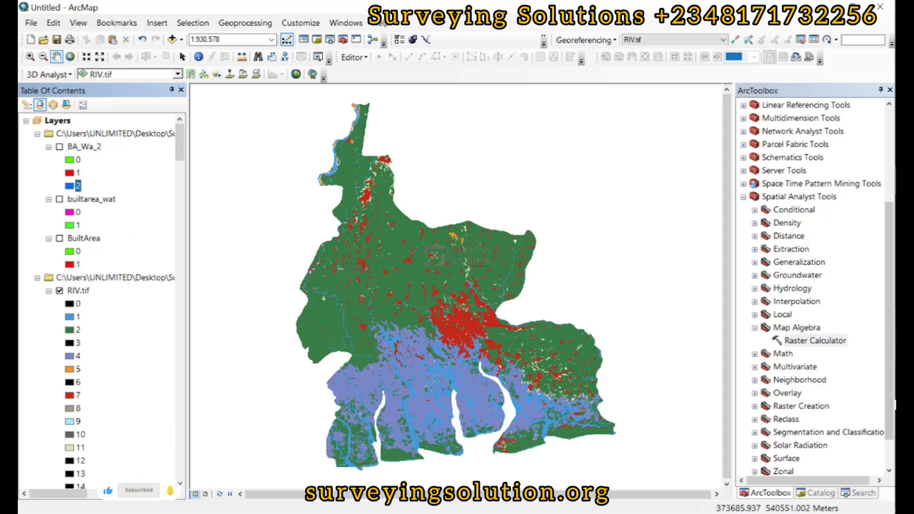
- Switch to the Word document and review the notes on extracting land cover classes with the Raster Calculator
key("alt+Tab")
scroll(524, 311, "up", 7)
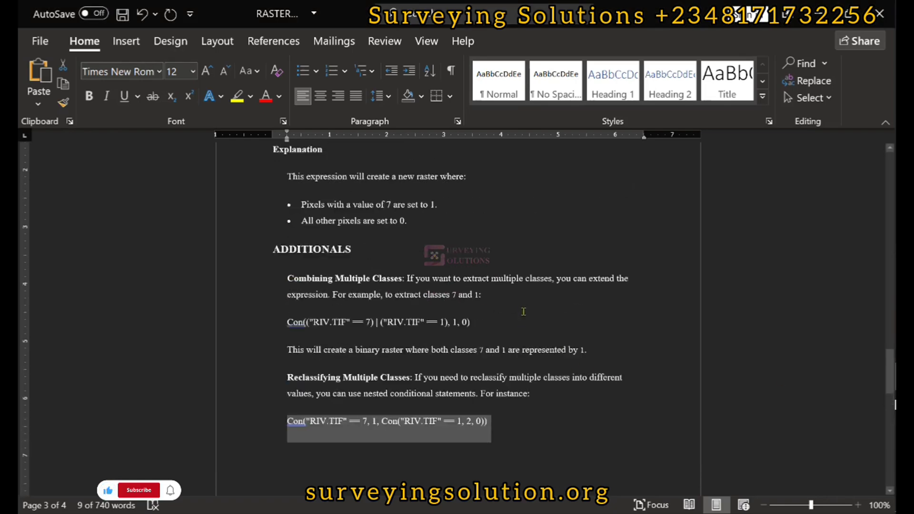
scroll(524, 312, "up", 14)
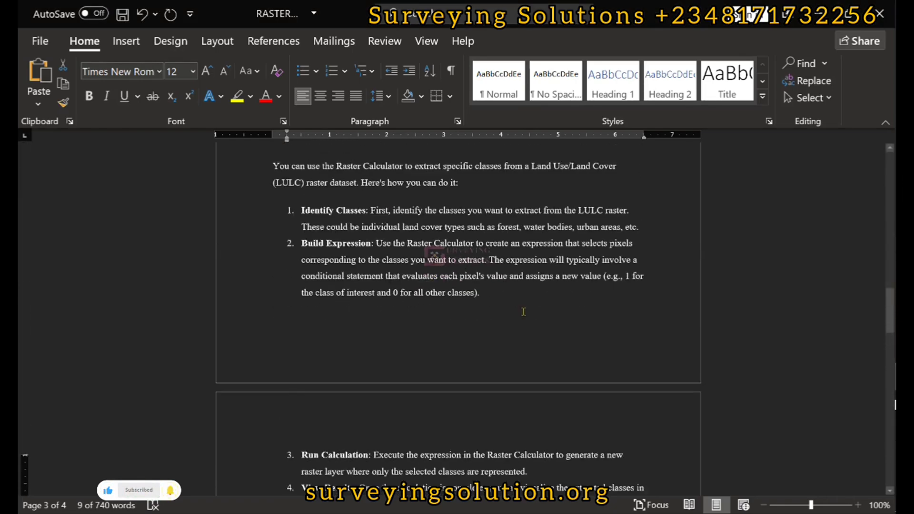